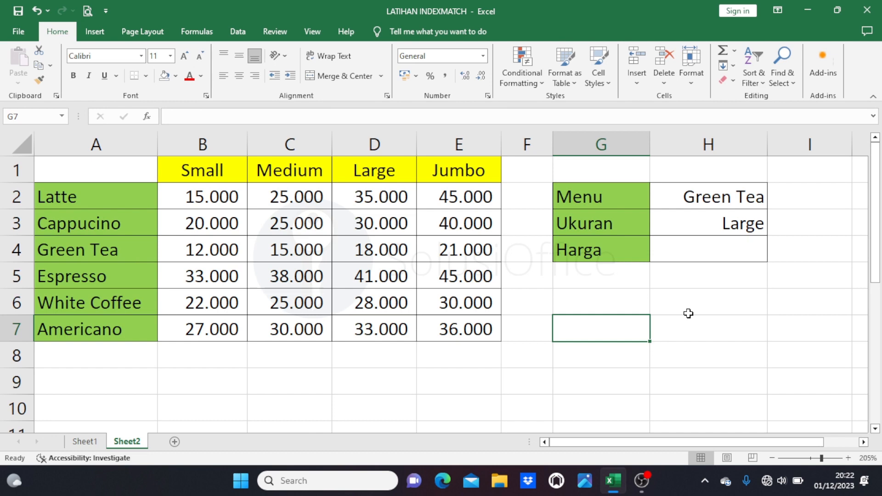
Step: Fill the price cell D4, where the Green Tea row meets the Large column, with light green
click(131, 252)
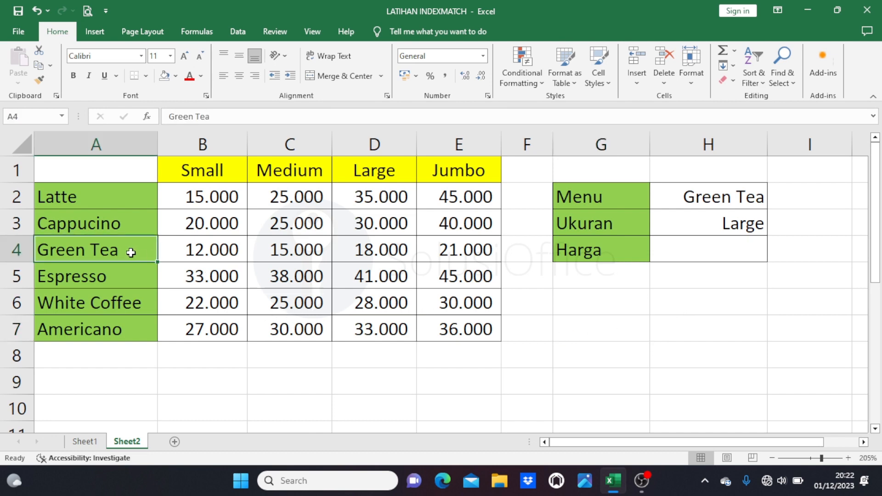
click(385, 175)
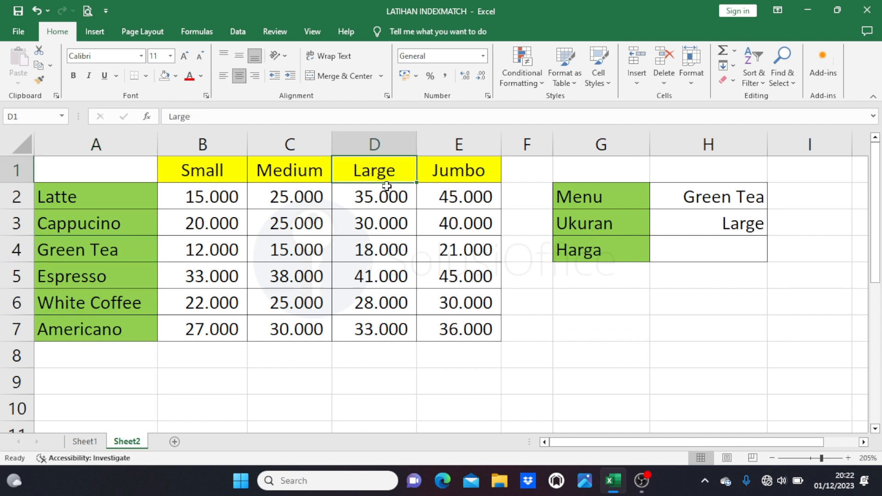
click(383, 253)
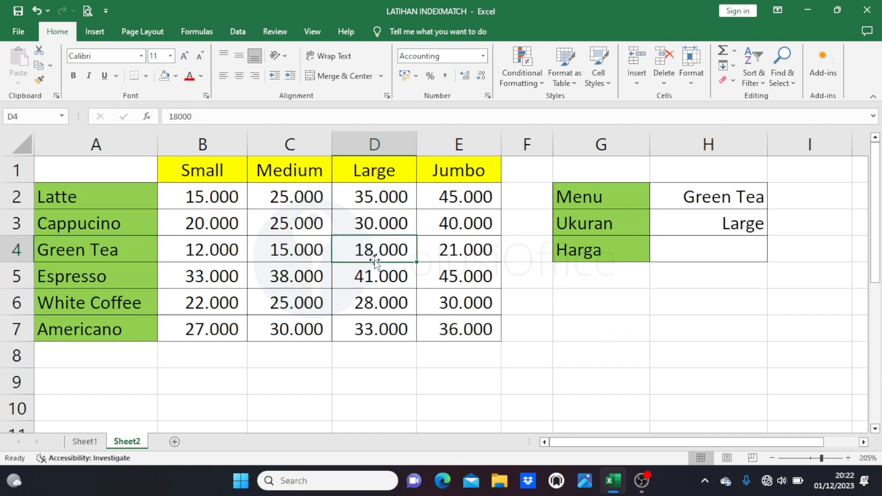
click(176, 76)
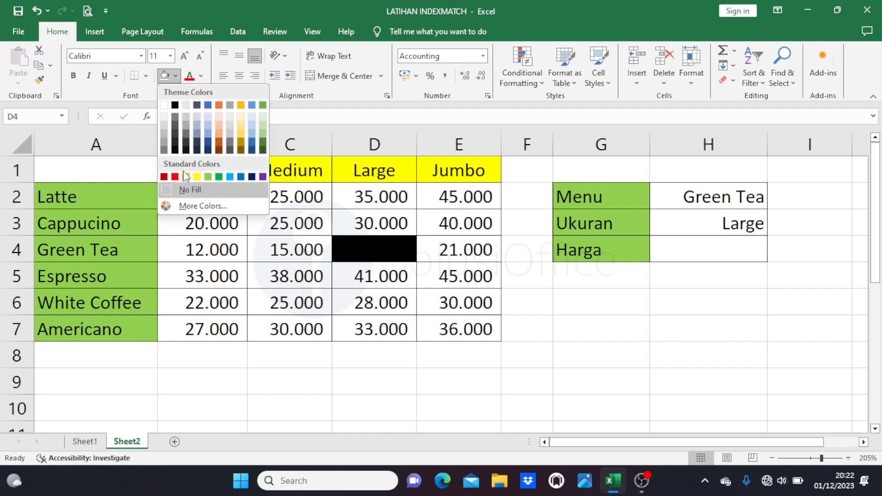
click(209, 176)
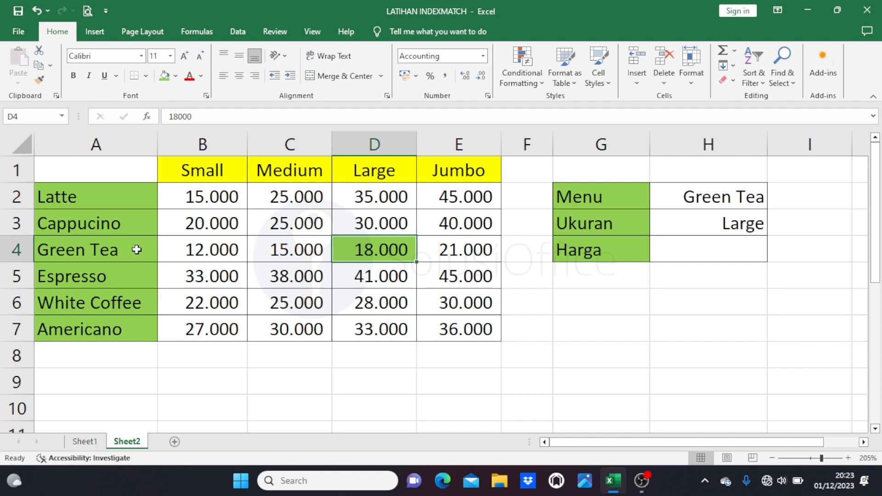
drag(126, 248, 344, 249)
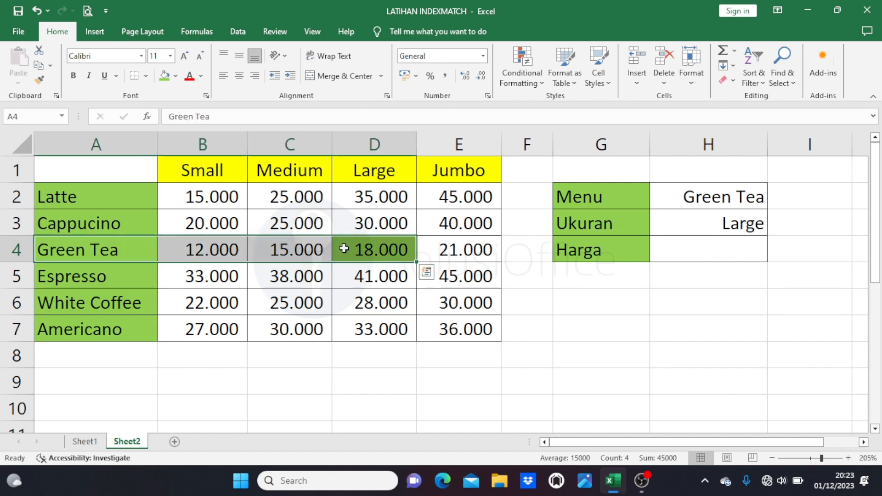
drag(341, 171, 355, 248)
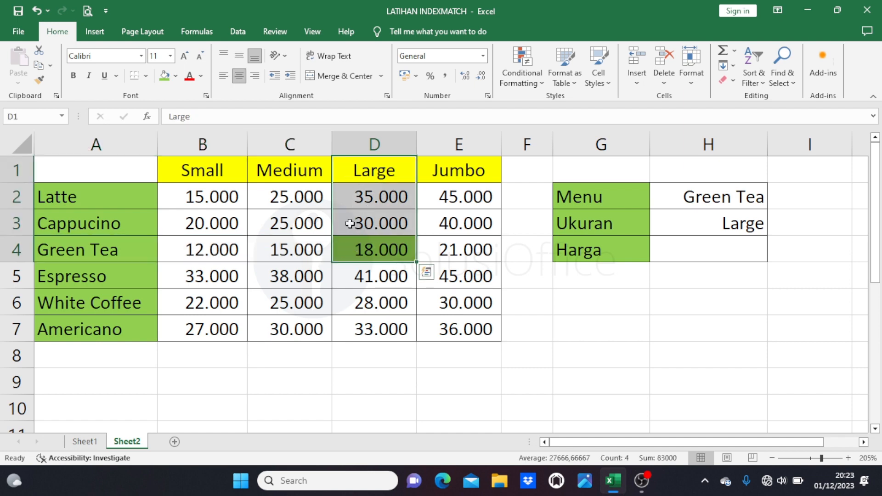
click(352, 252)
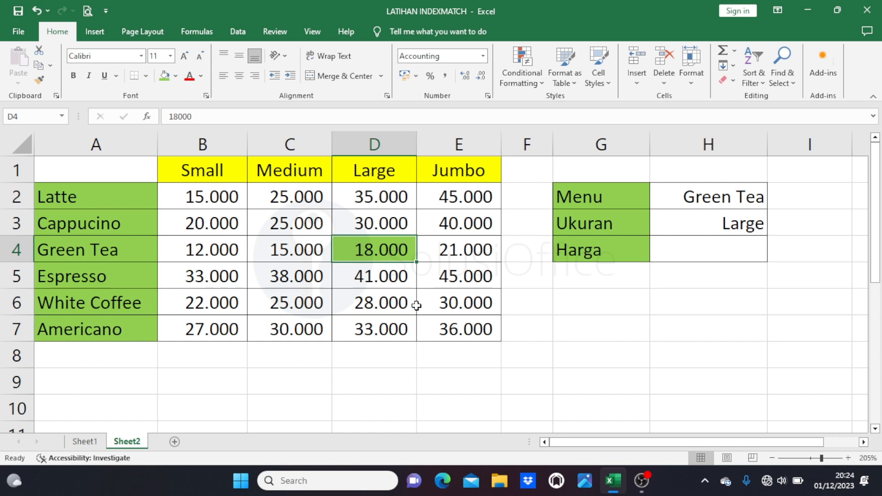
Step: Try hiding column A to isolate the range B1:E7, and undo the hiding
right_click(155, 145)
click(186, 337)
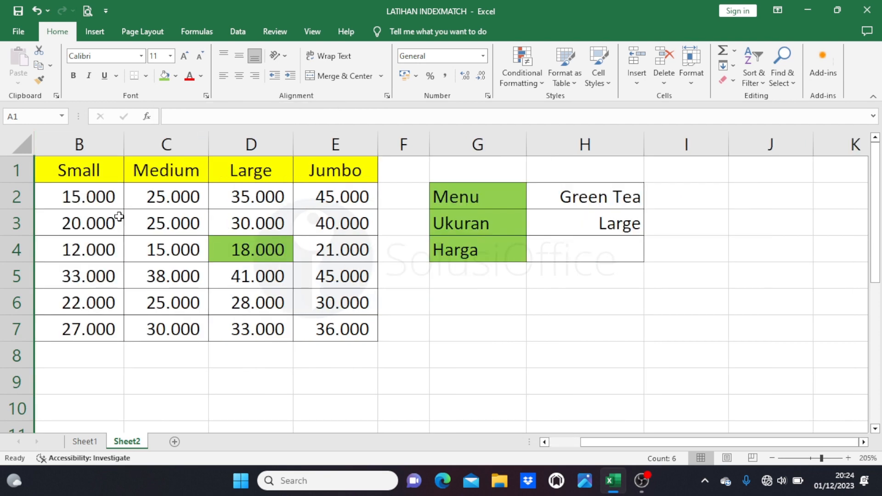
drag(112, 174, 318, 326)
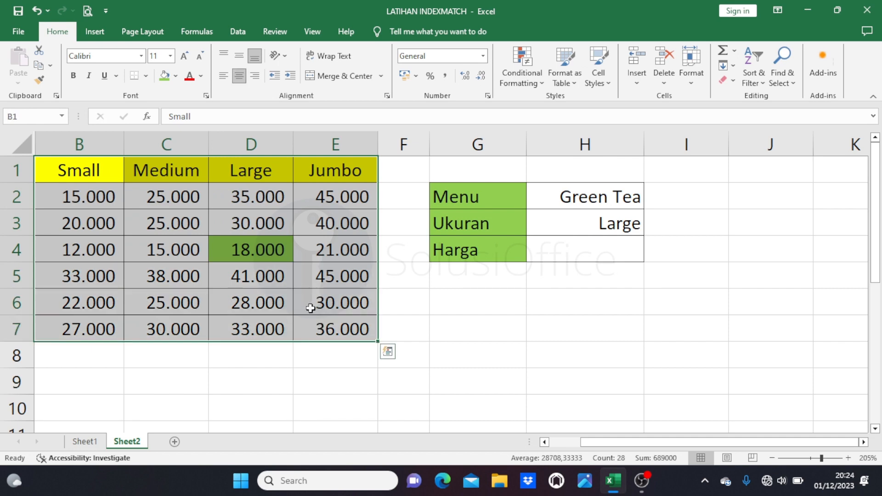
key(ctrl+Home)
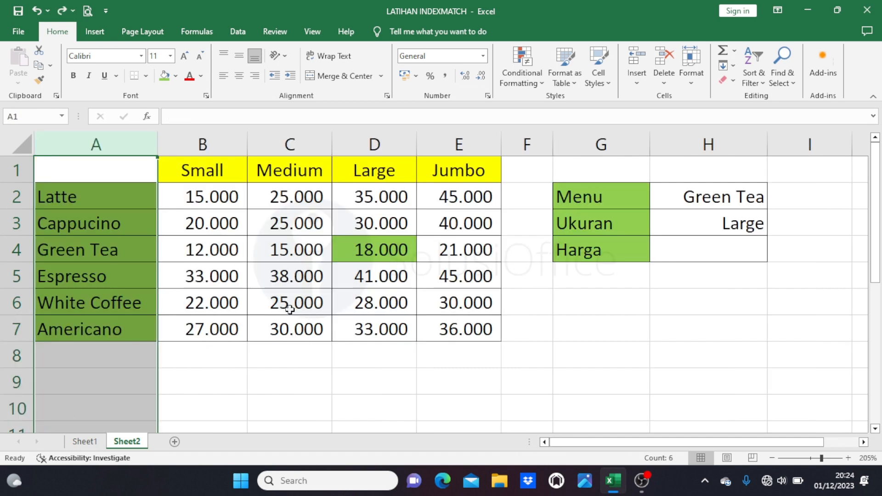
Step: Try hiding header row 1 to isolate the range A2:E7, and undo the hiding
right_click(23, 179)
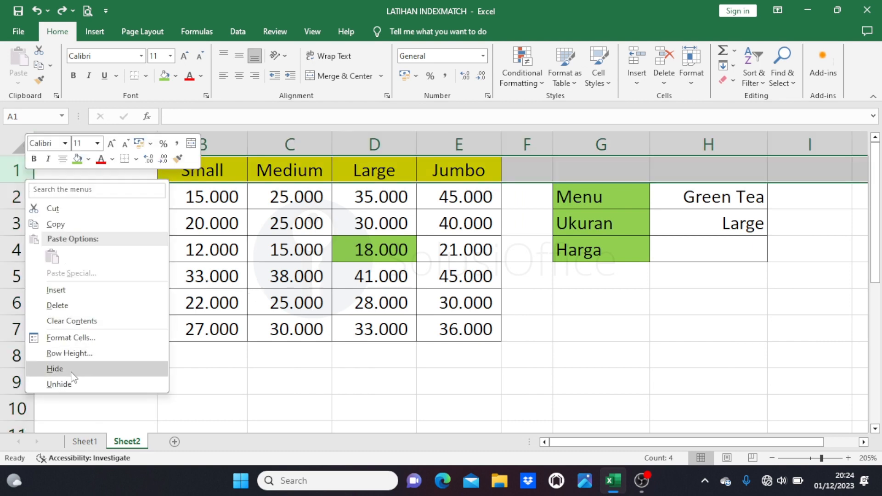
click(55, 369)
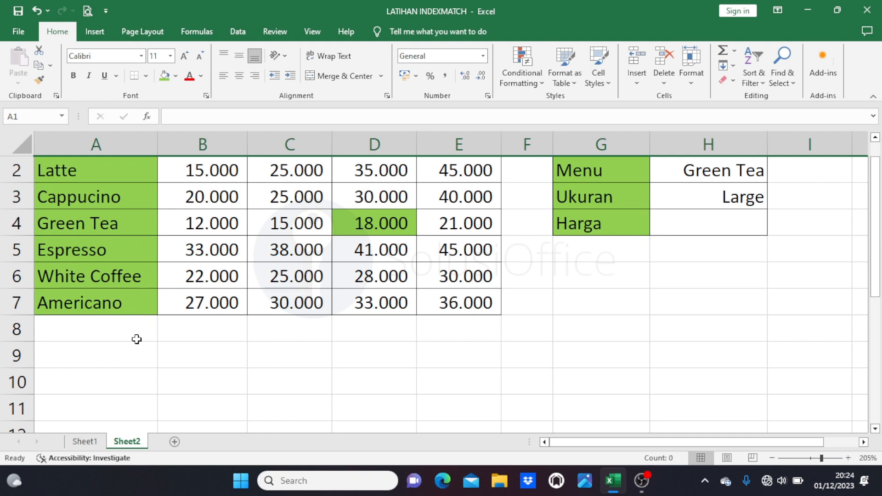
drag(133, 177, 436, 302)
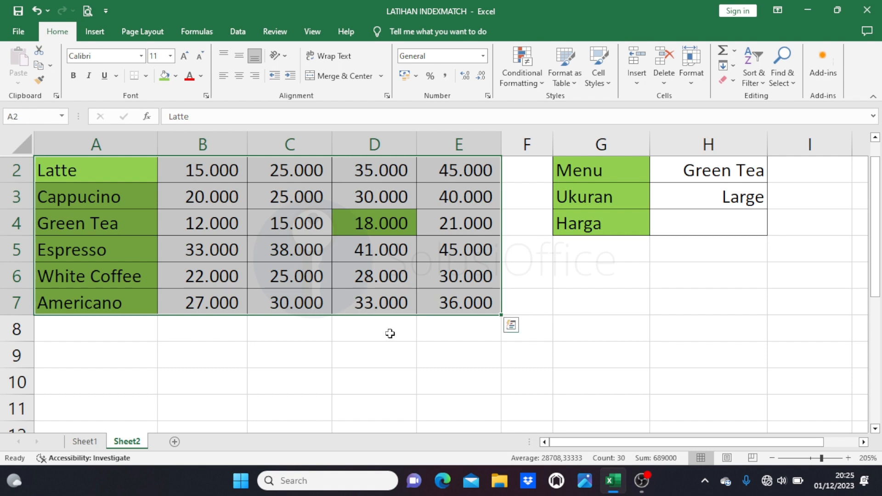
key(ctrl+z)
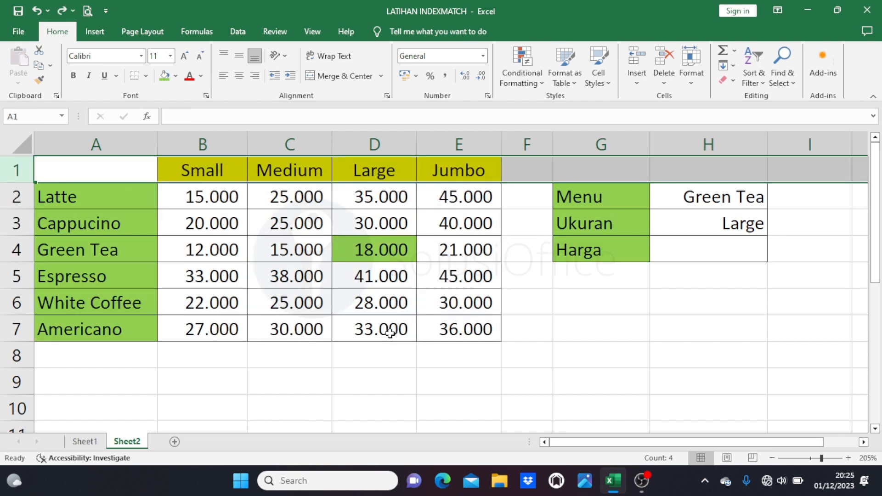
click(386, 256)
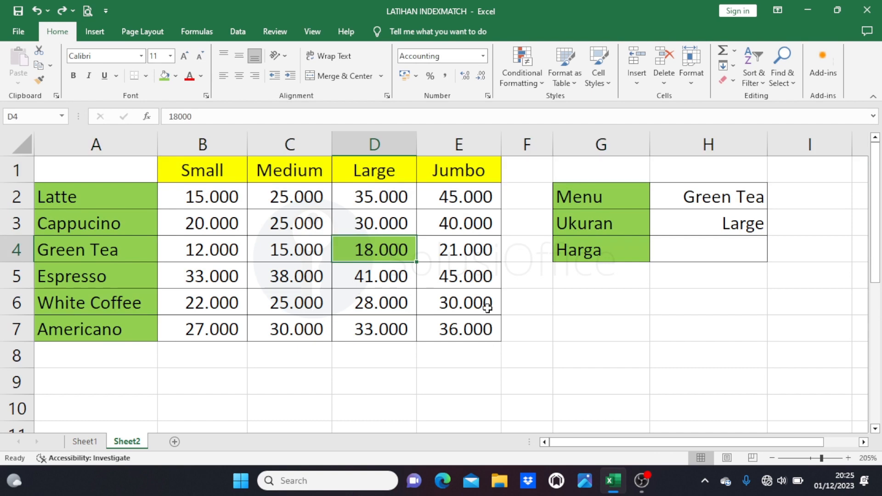
Step: Enter the formula =INDEX(B2:E7;3;3) in the Harga cell H4 to return the Large Green Tea price
click(692, 253)
text(=)
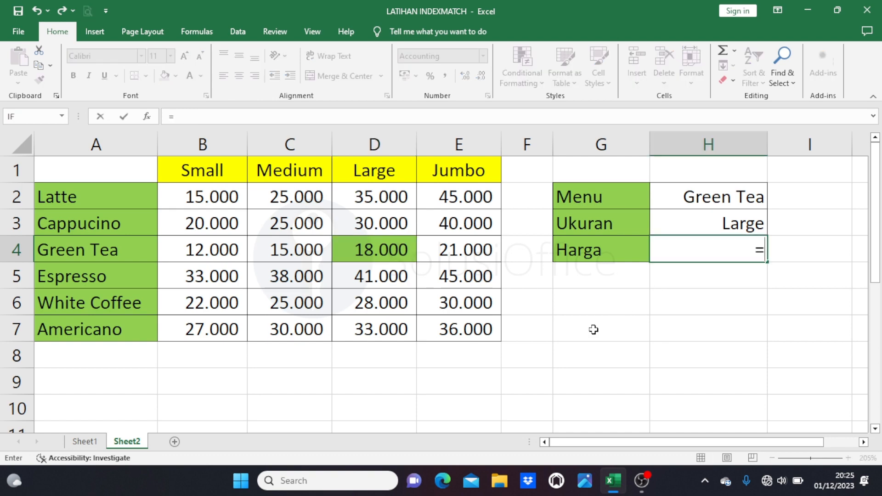
text(index)
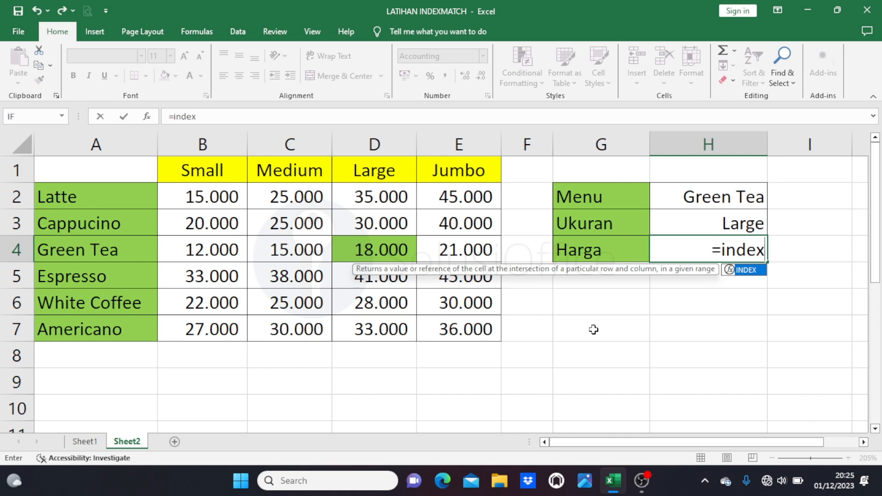
text(()
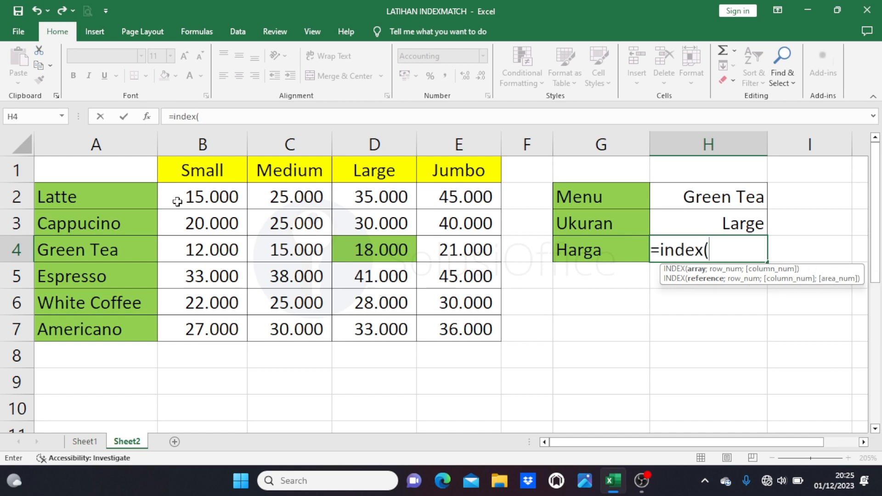
drag(177, 201, 445, 329)
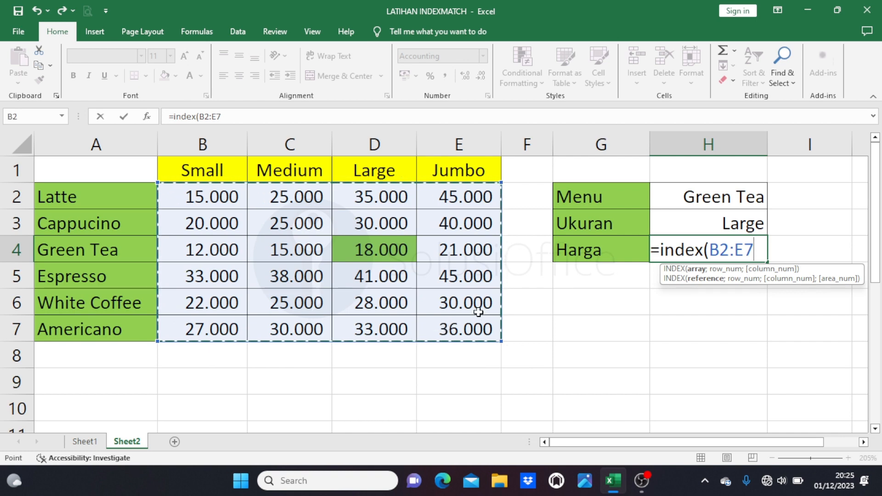
text(;)
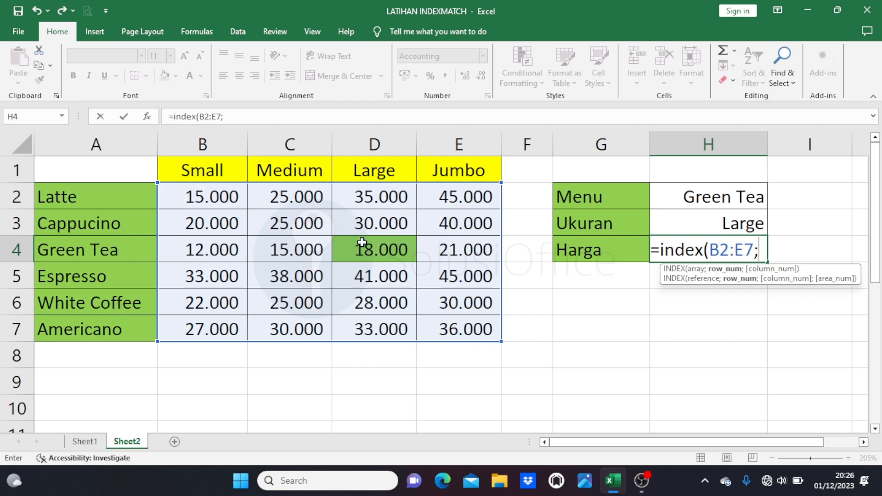
text(3)
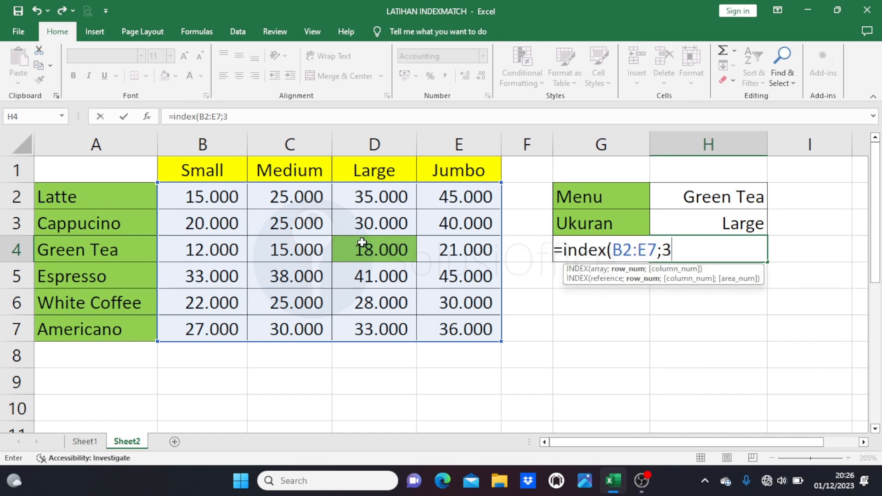
text(;)
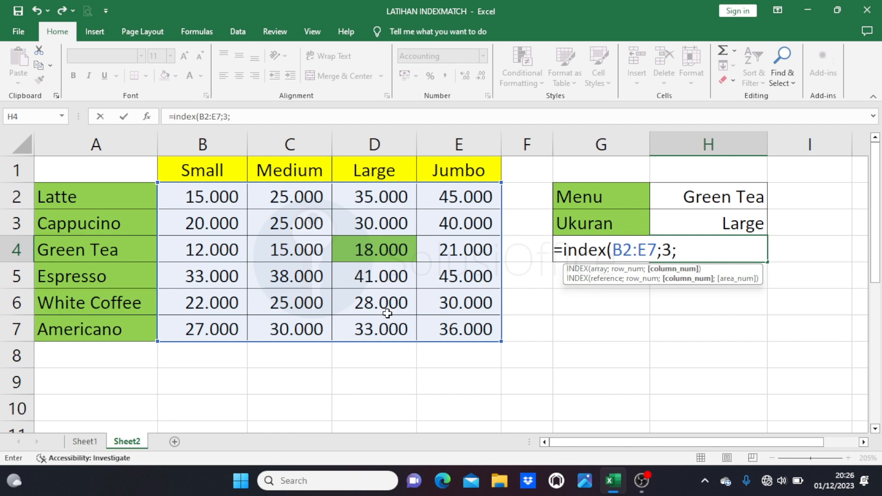
text(3))
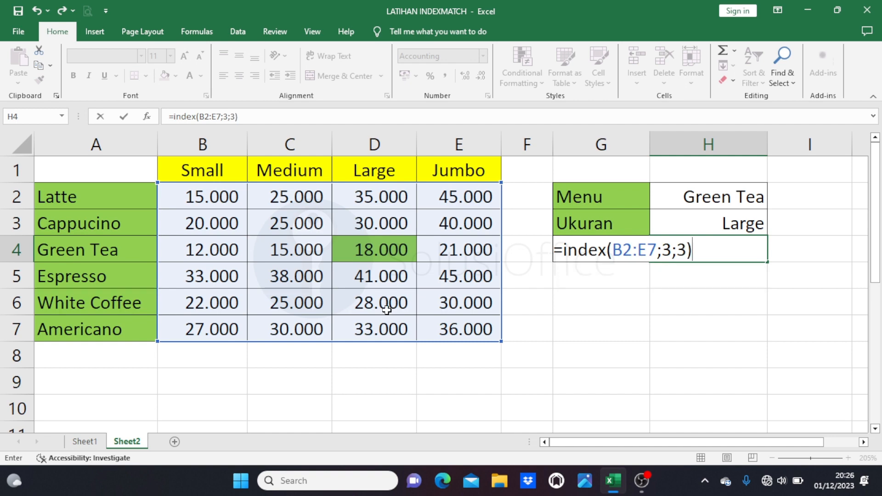
key(Return)
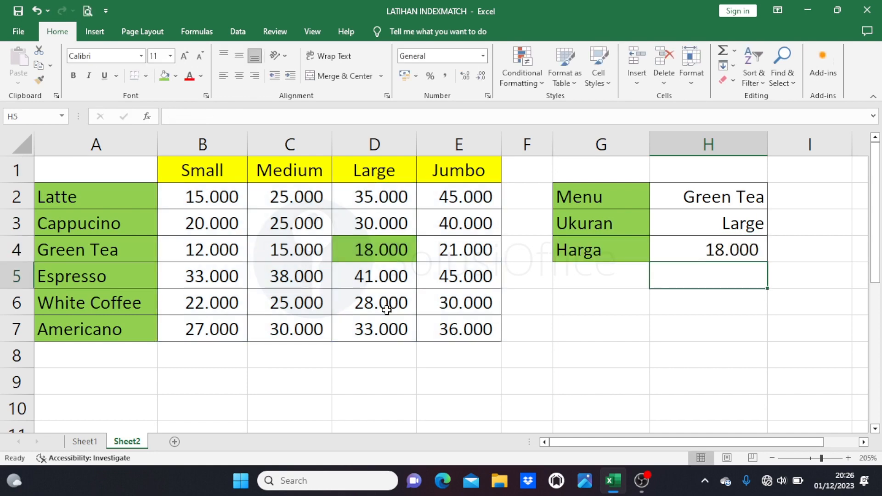
click(708, 255)
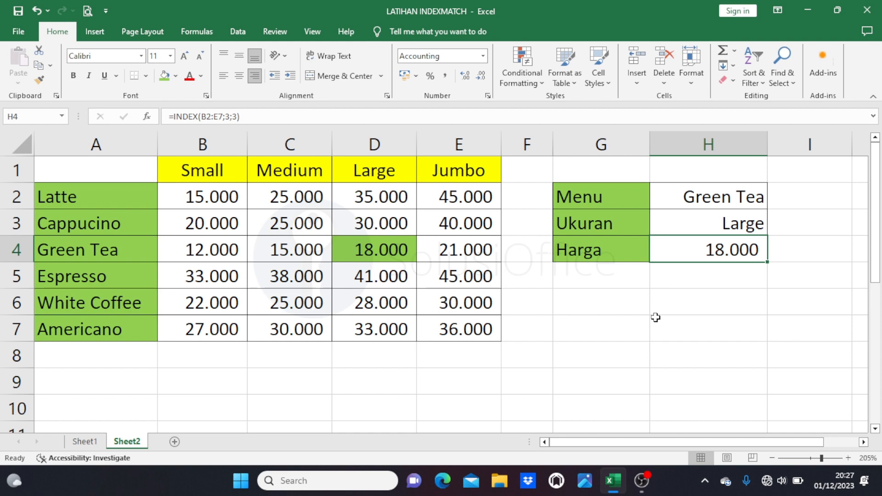
Step: Examine the row and column positions of the Medium and Large Cappucino prices within the price range starting at B2
click(72, 231)
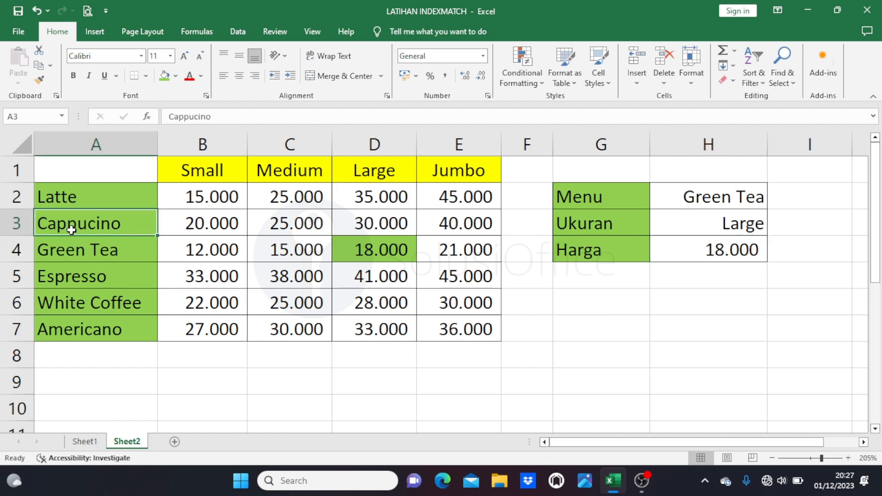
click(285, 176)
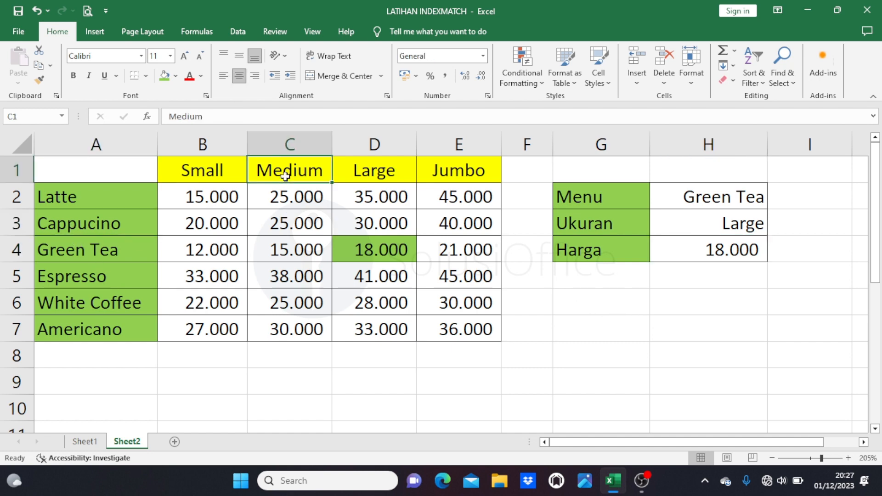
click(276, 227)
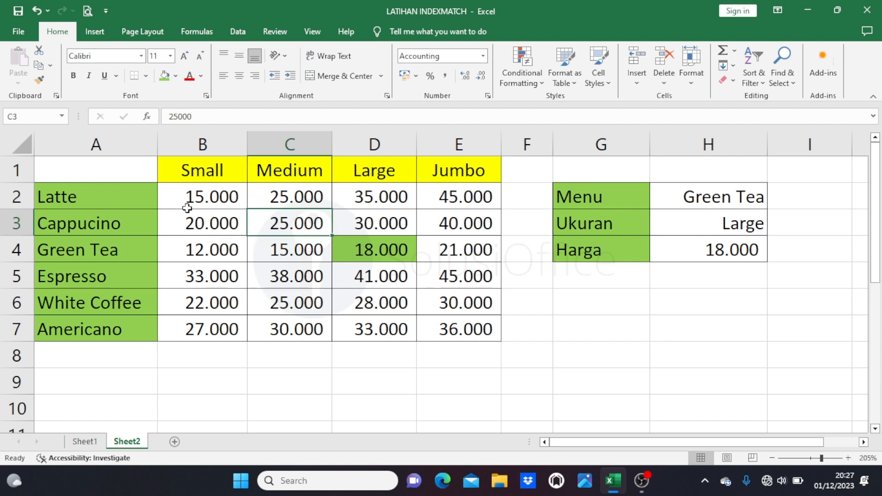
drag(181, 196, 464, 225)
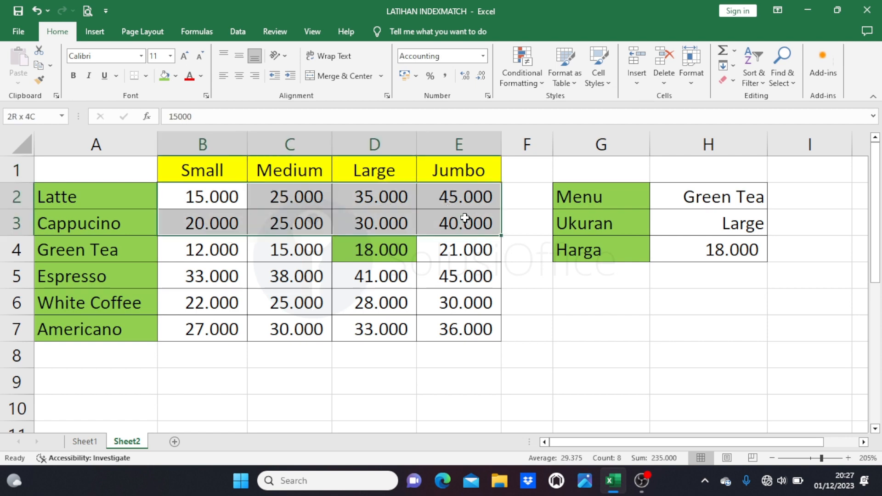
click(314, 223)
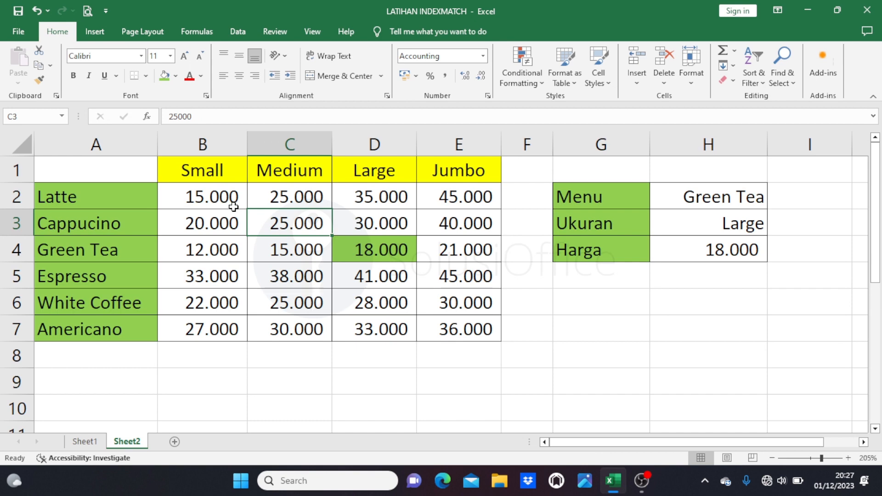
click(226, 195)
mouse_move(226, 195)
mouse_down()
mouse_move(291, 252)
mouse_move(296, 326)
mouse_up()
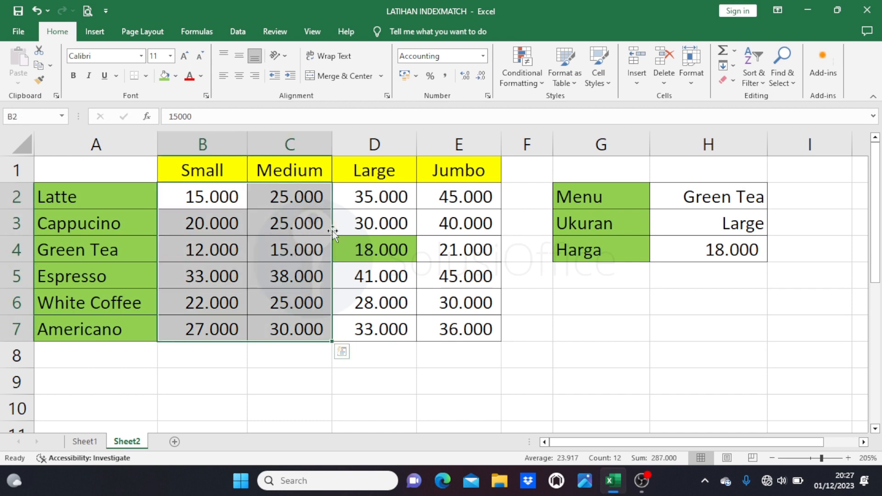
click(352, 223)
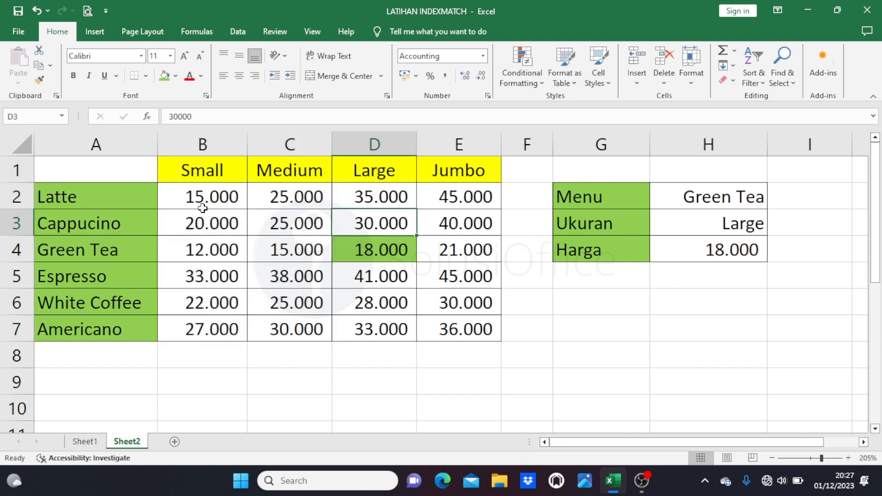
drag(198, 198, 453, 223)
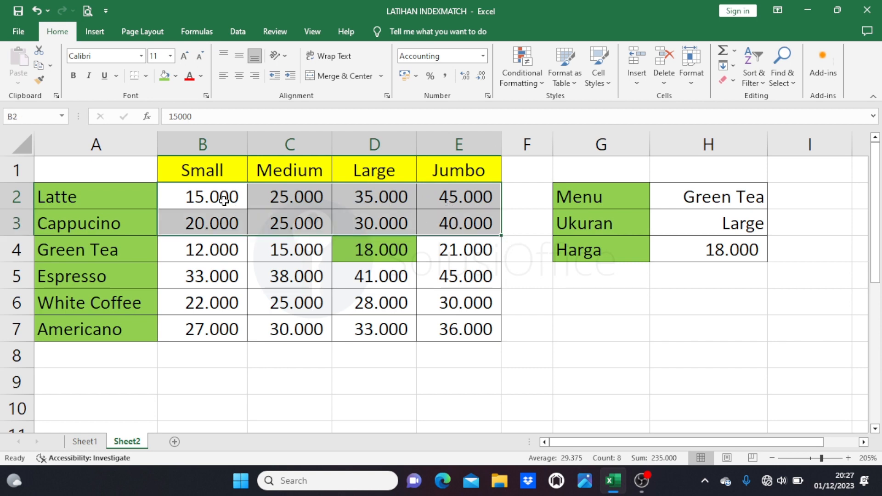
drag(224, 199, 363, 328)
click(356, 227)
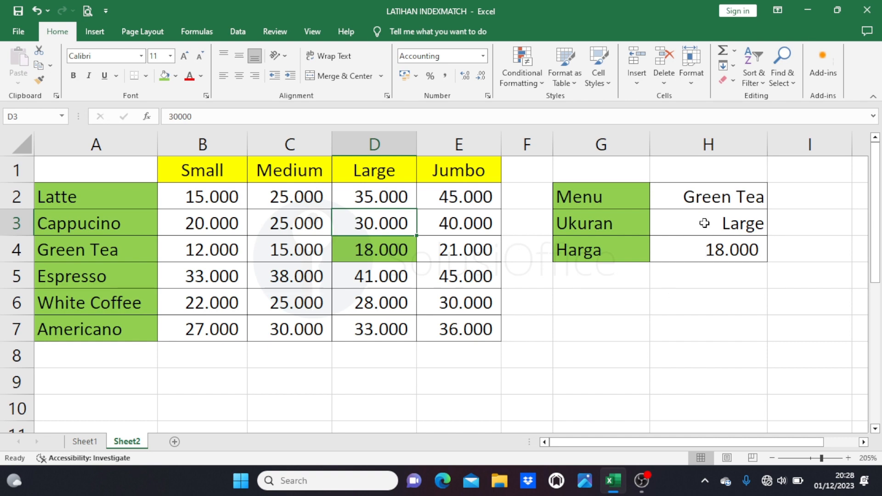
Step: Replace the row number in the Harga formula in H4 with MATCH(H2;A2:A7;0), keeping 3 as the column number
click(669, 194)
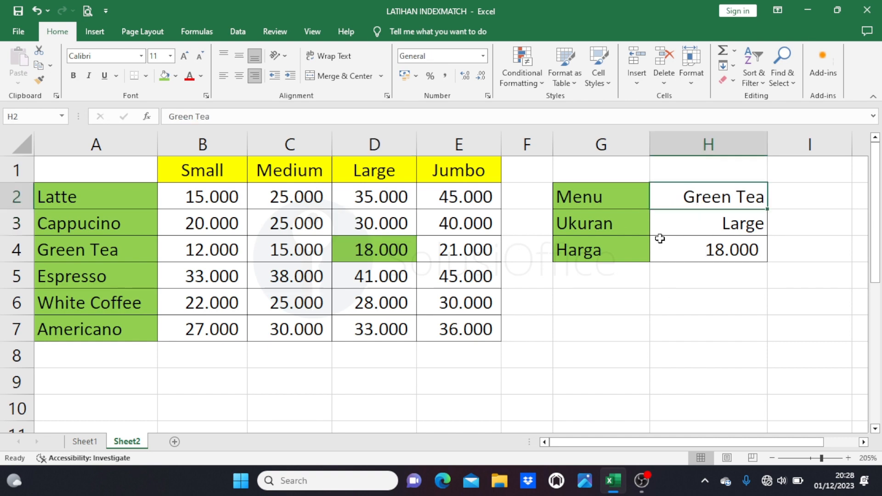
click(674, 226)
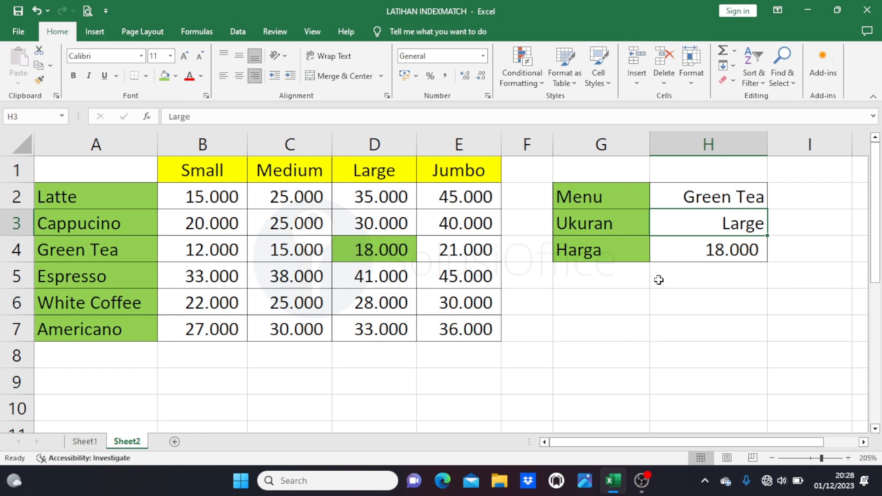
click(679, 254)
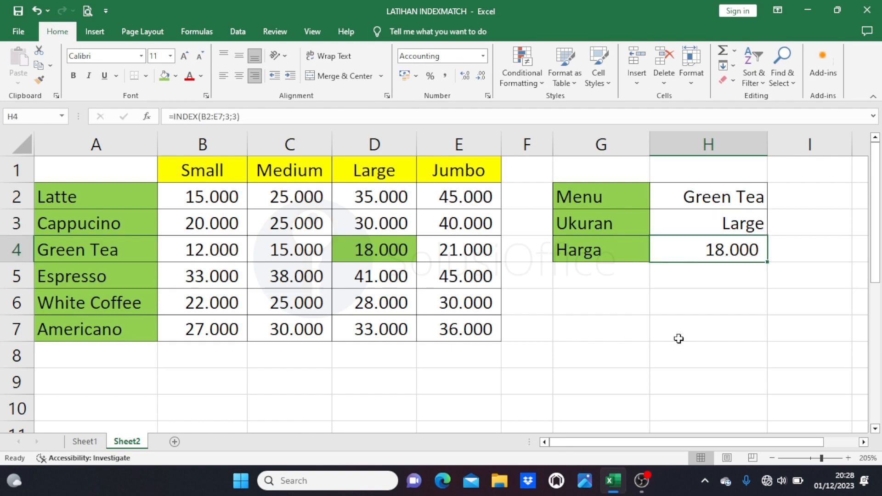
double_click(691, 251)
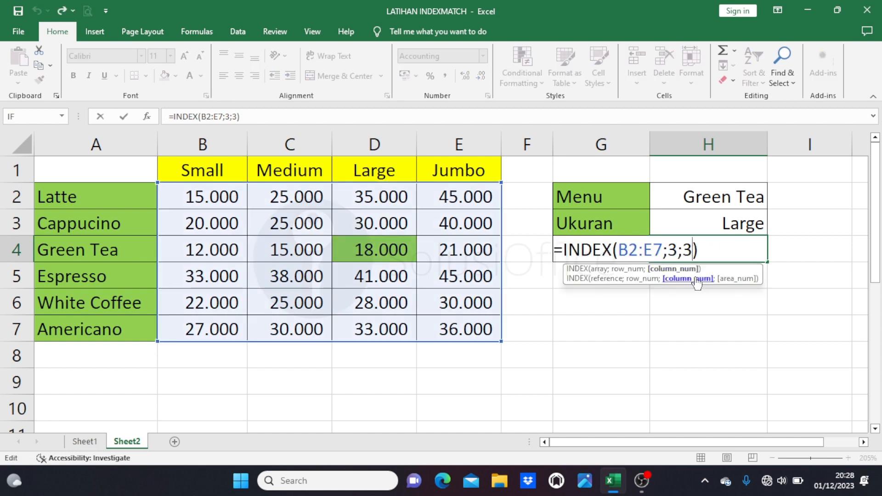
click(678, 249)
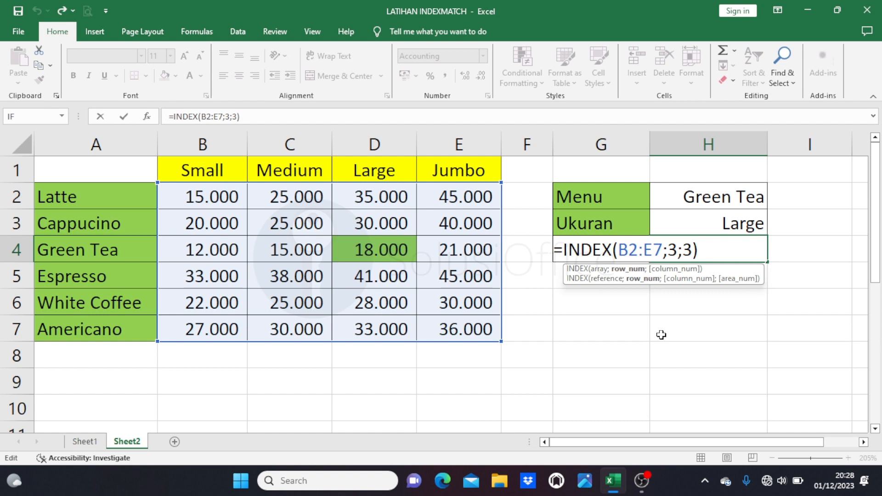
key(BackSpace)
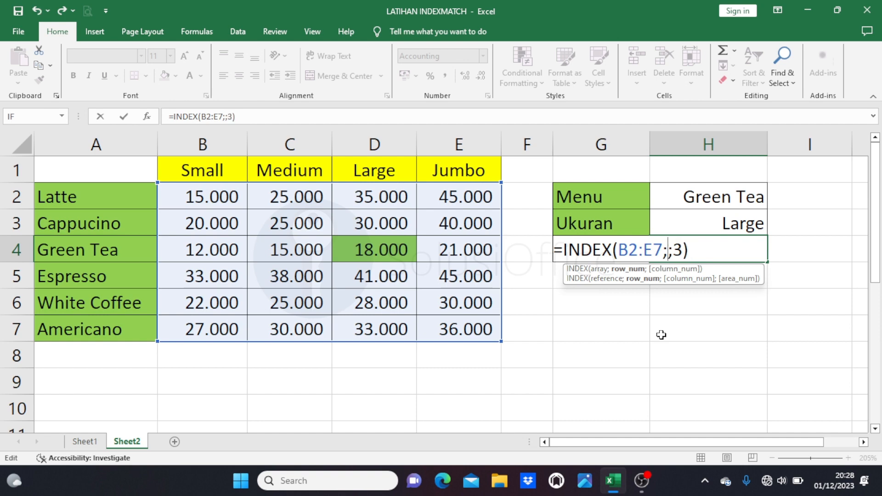
text(match)
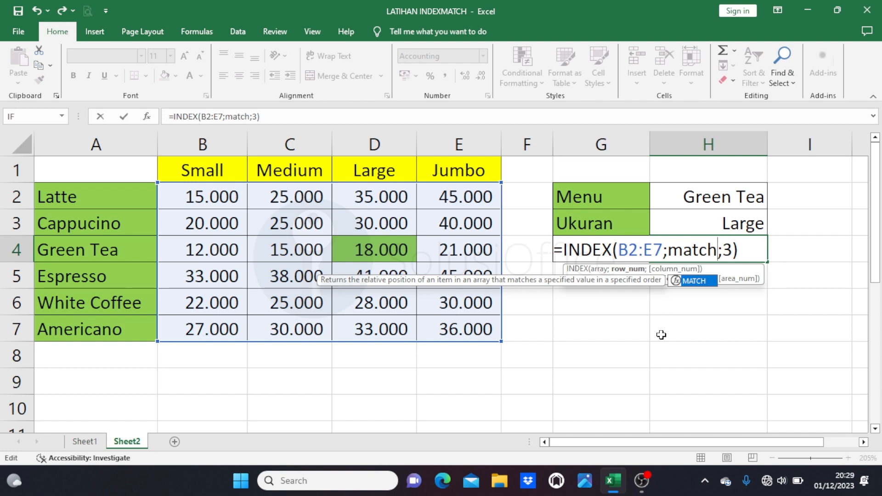
text(()
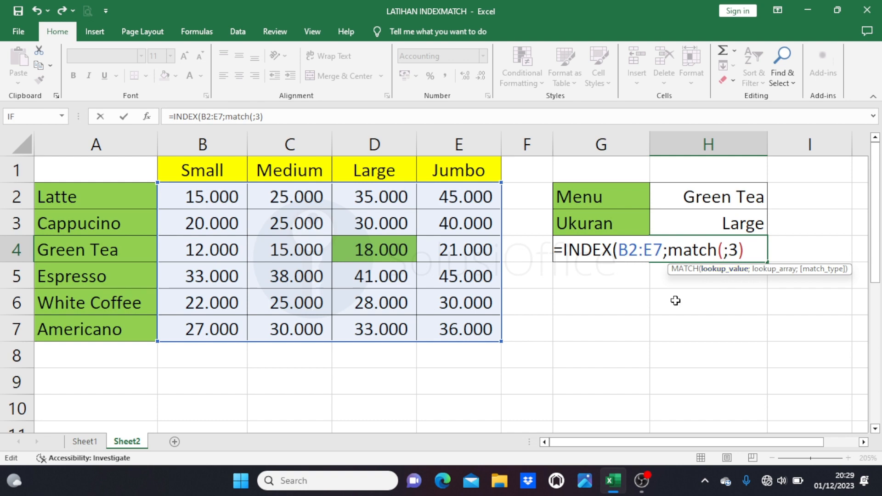
click(678, 198)
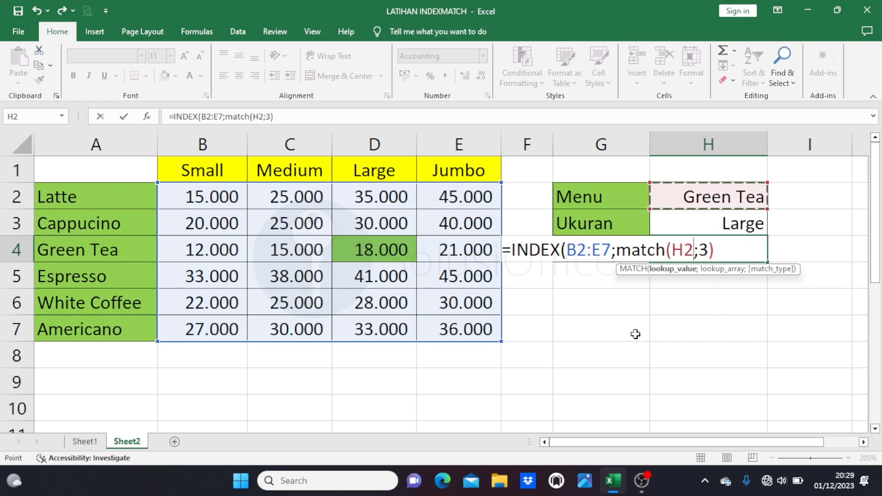
text(;)
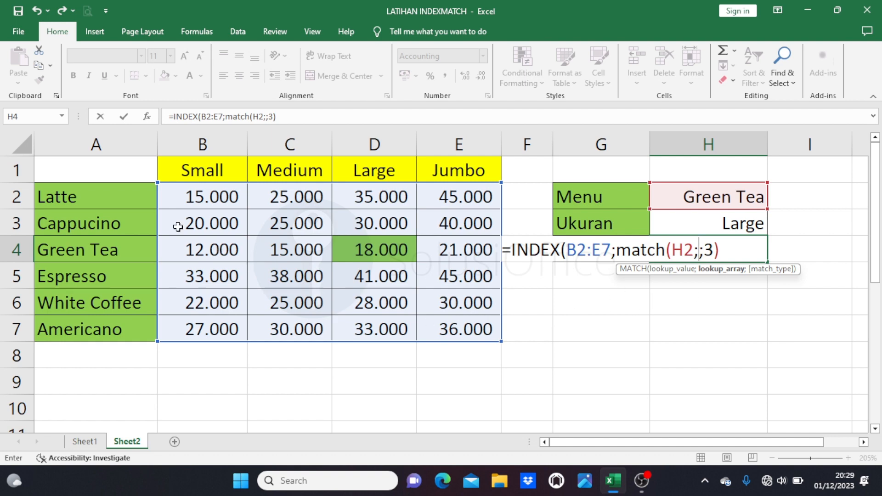
drag(108, 192, 94, 329)
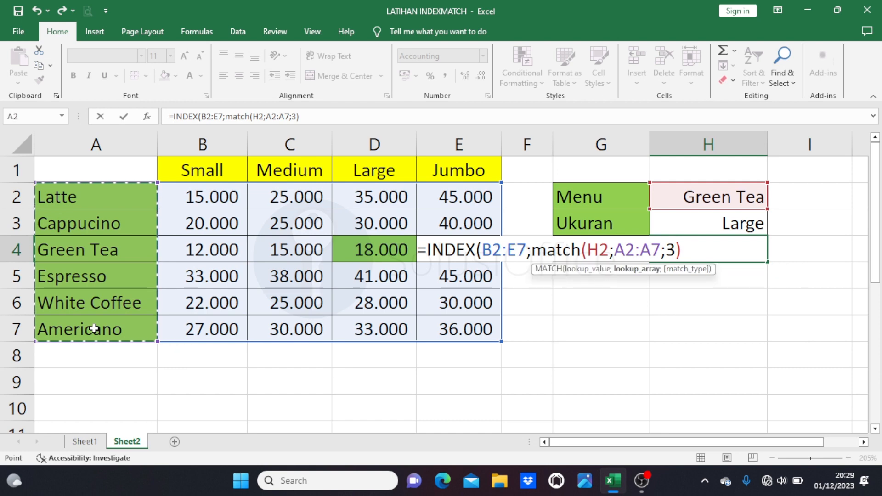
text(;0)
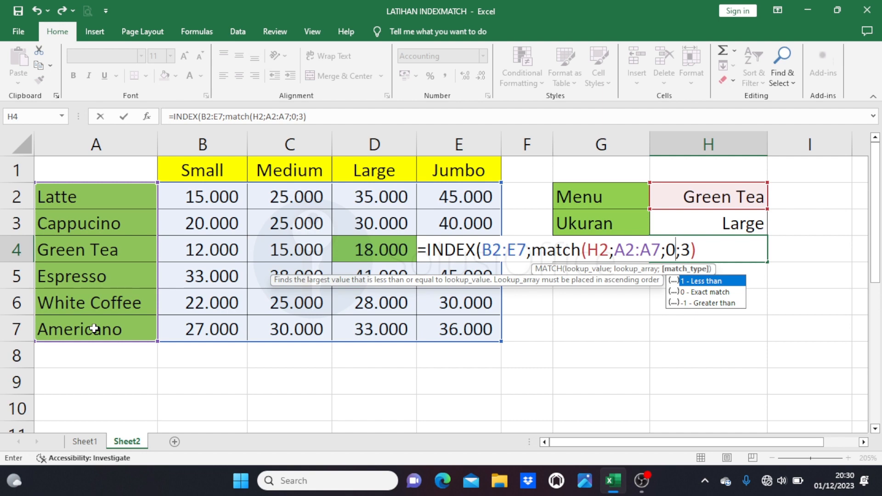
text())
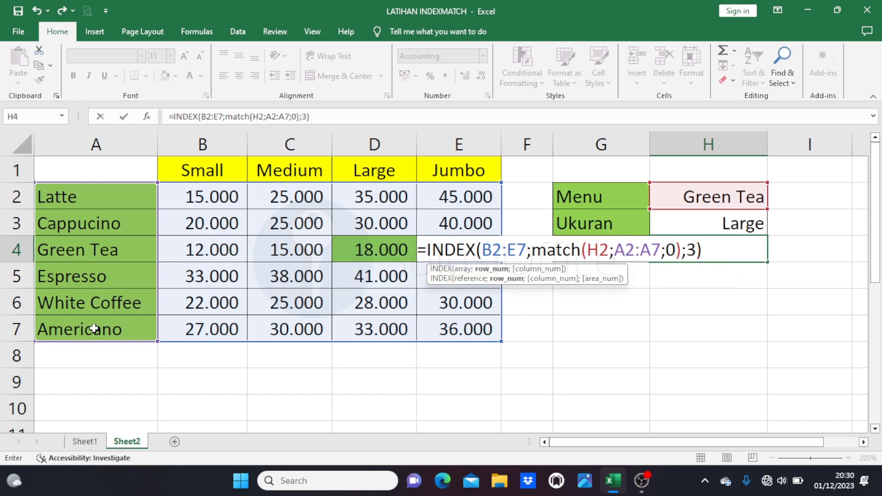
key(Return)
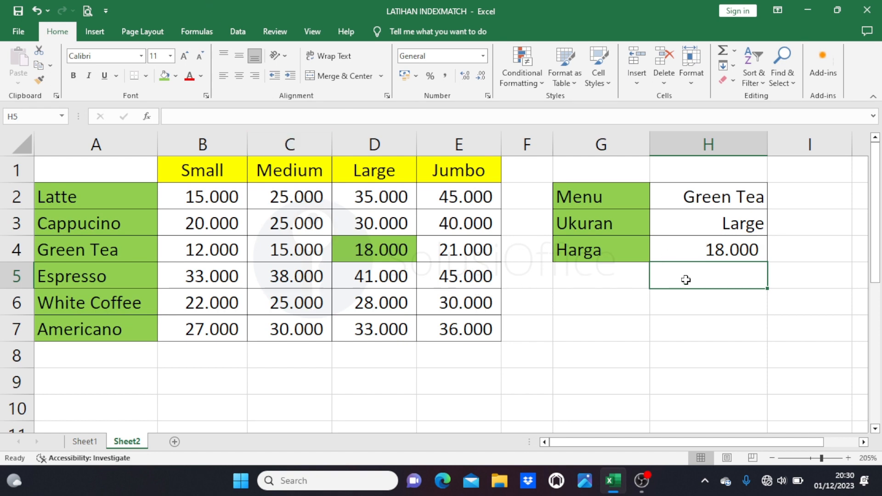
click(690, 251)
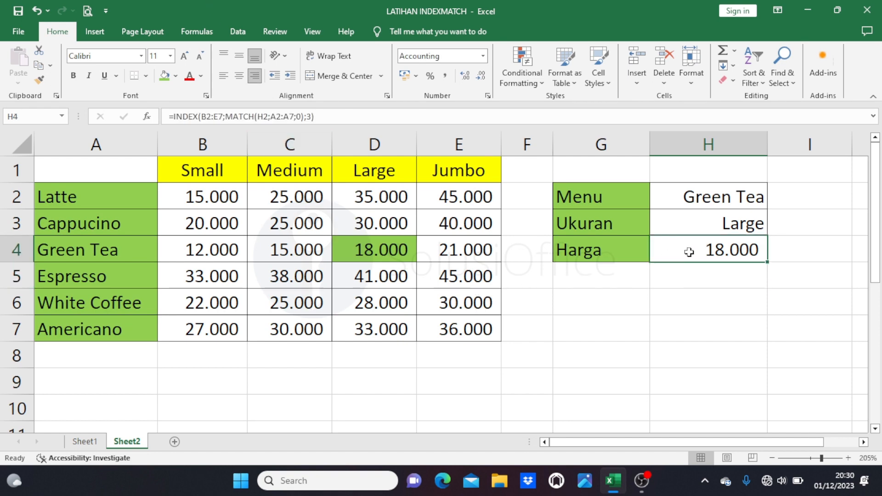
Step: Change the Menu entry in H2 to latte and check the price returned in the Harga cell
click(675, 199)
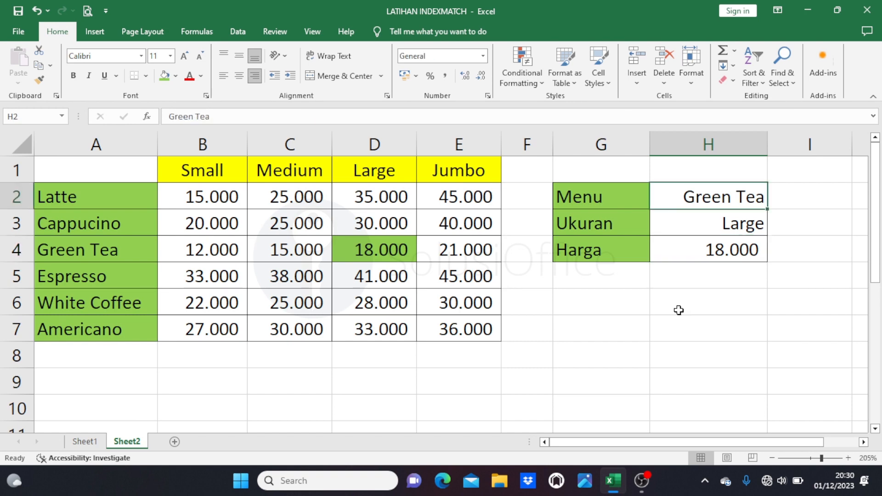
text(latte)
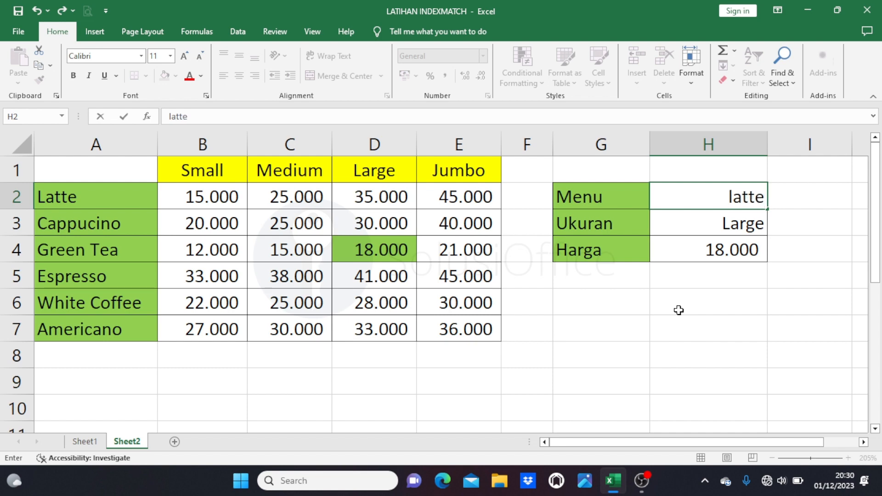
key(Return)
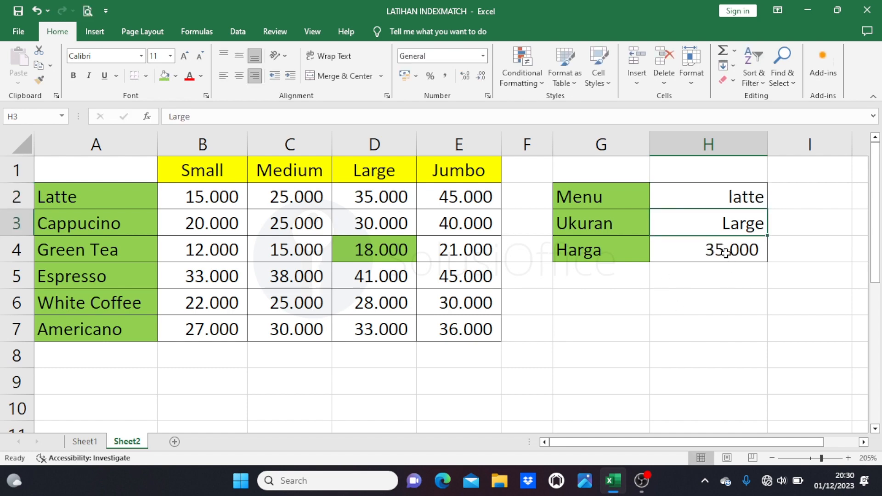
click(703, 254)
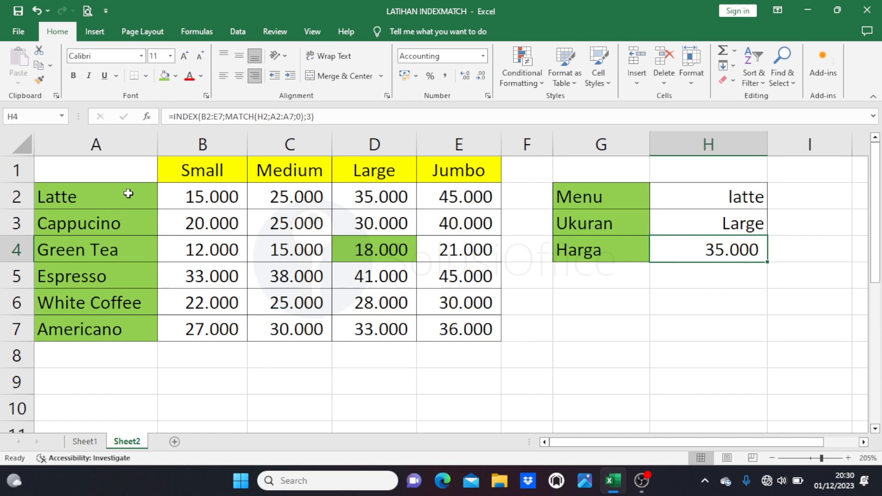
key(Up)
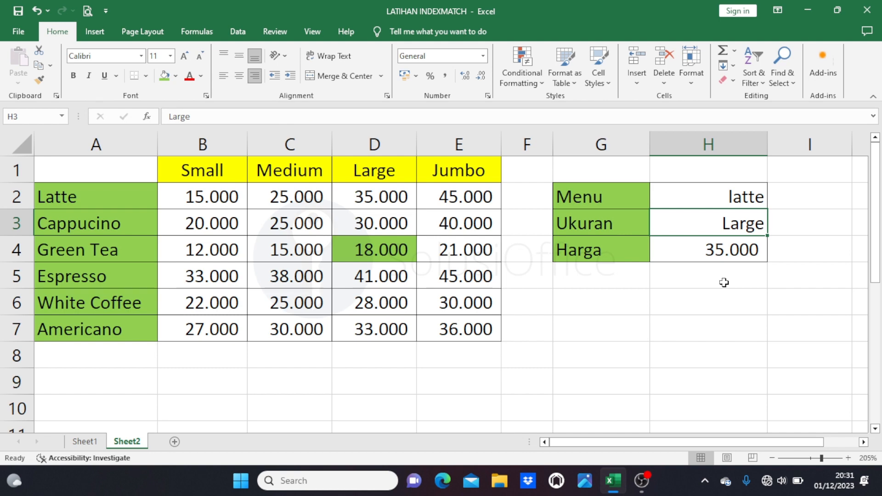
click(698, 252)
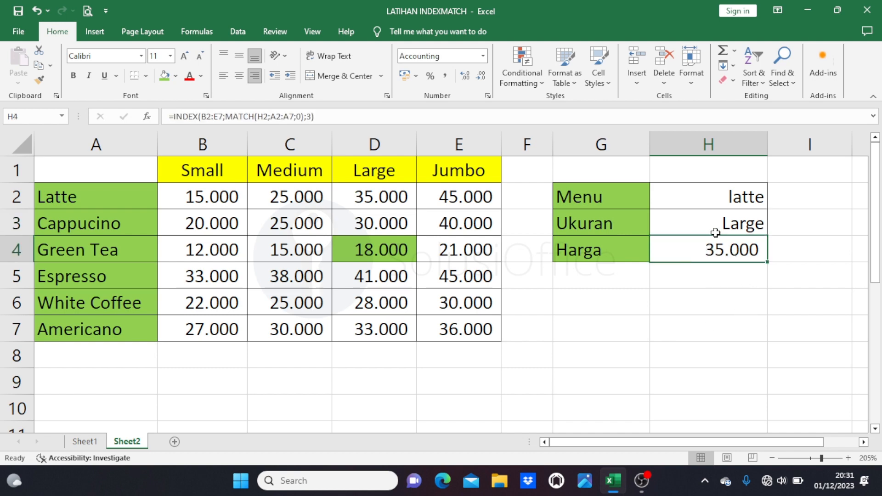
Step: Change the Ukuran entry in H3 to Jumbo and look up the Jumbo Latte price in the table
click(673, 225)
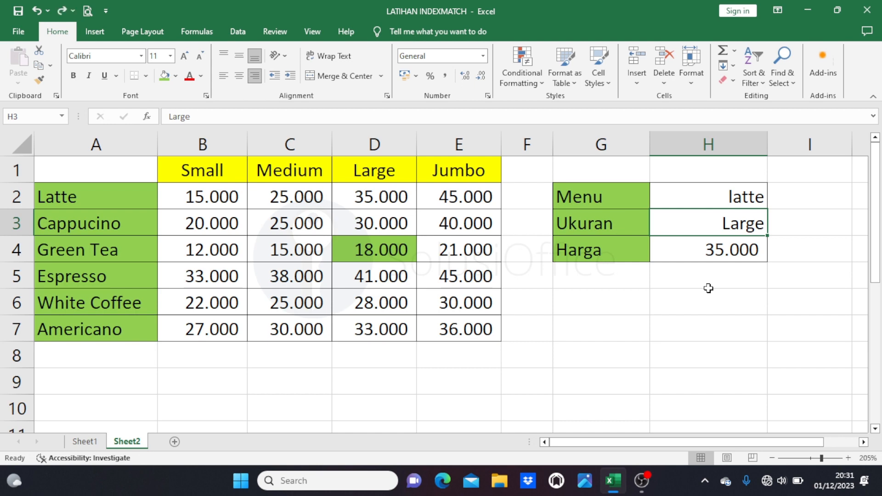
text(Jumbo)
key(Return)
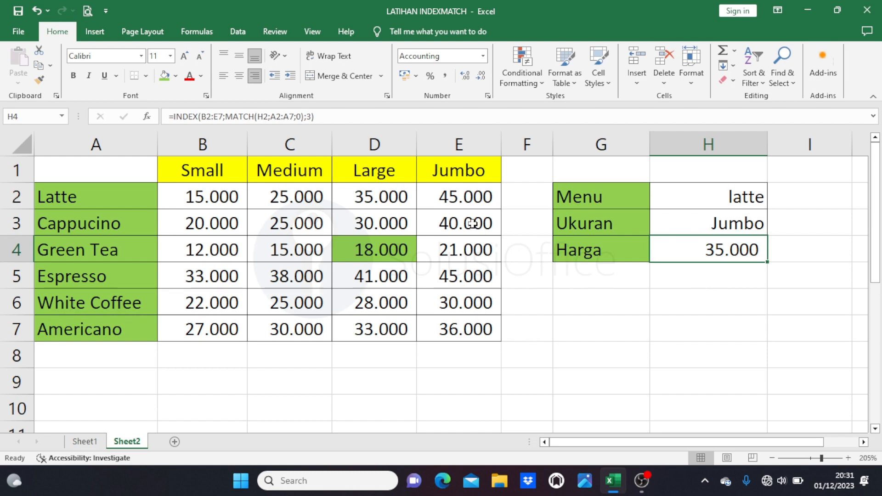
click(457, 197)
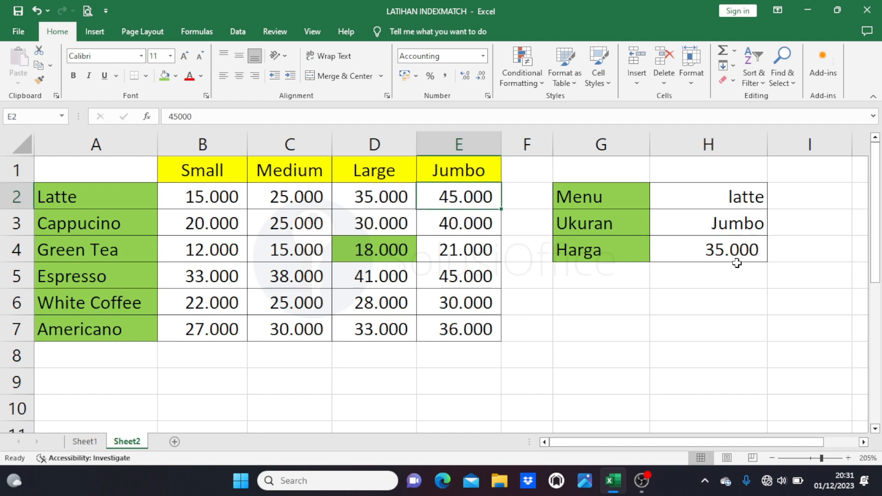
Step: Replace the column number in the Harga formula in H4 with MATCH(H3;B1:E1;0)
click(690, 249)
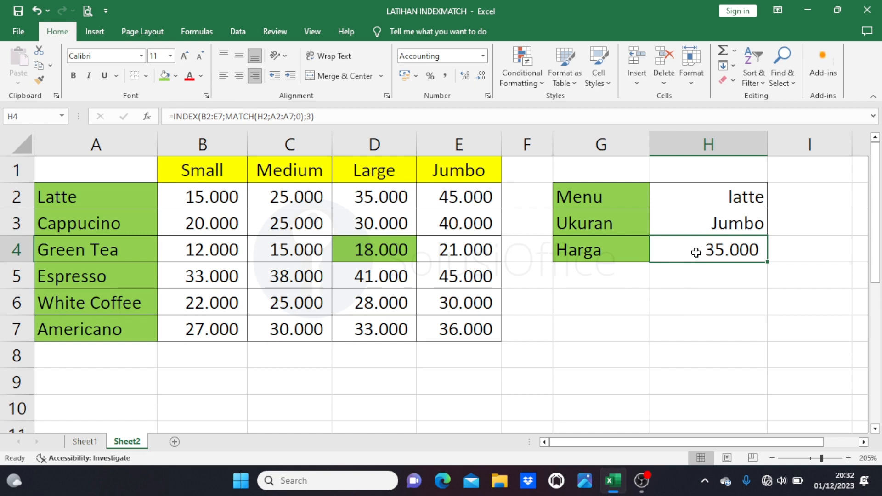
double_click(676, 256)
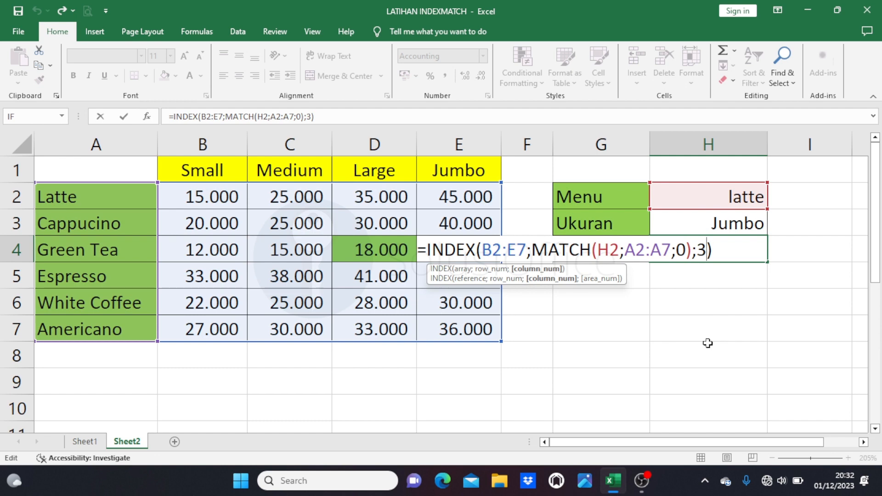
key(BackSpace)
text(match)
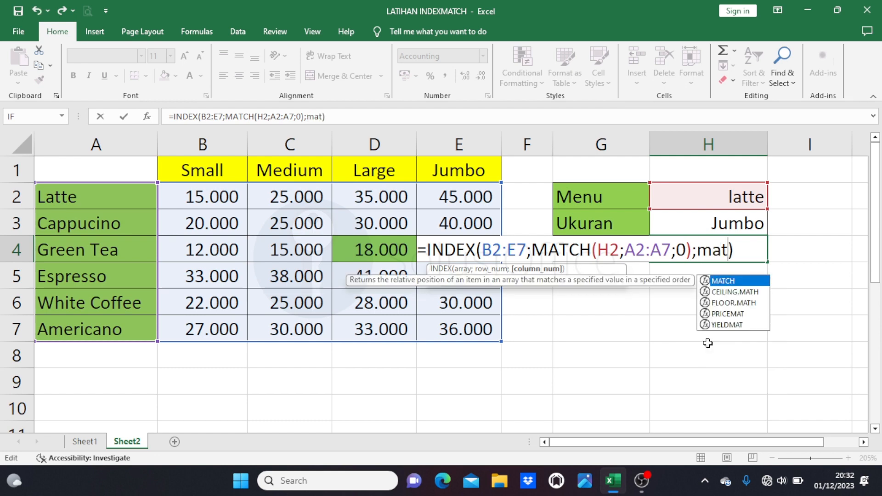
text(()
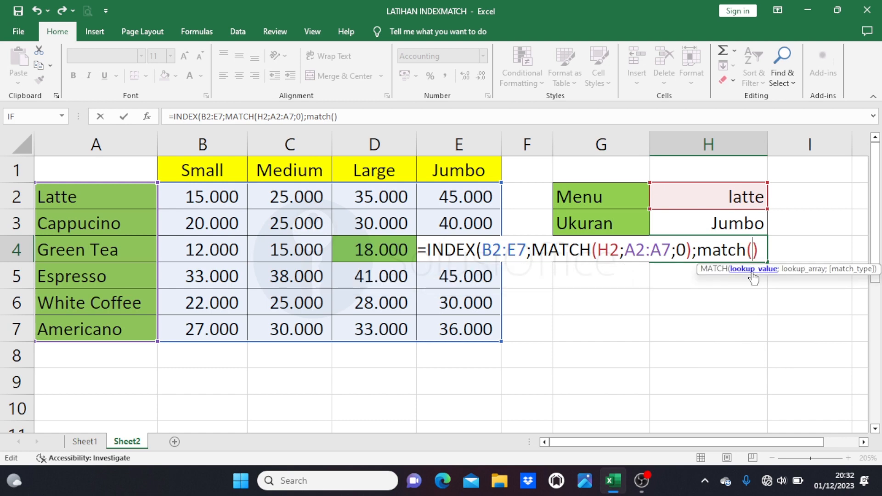
click(680, 224)
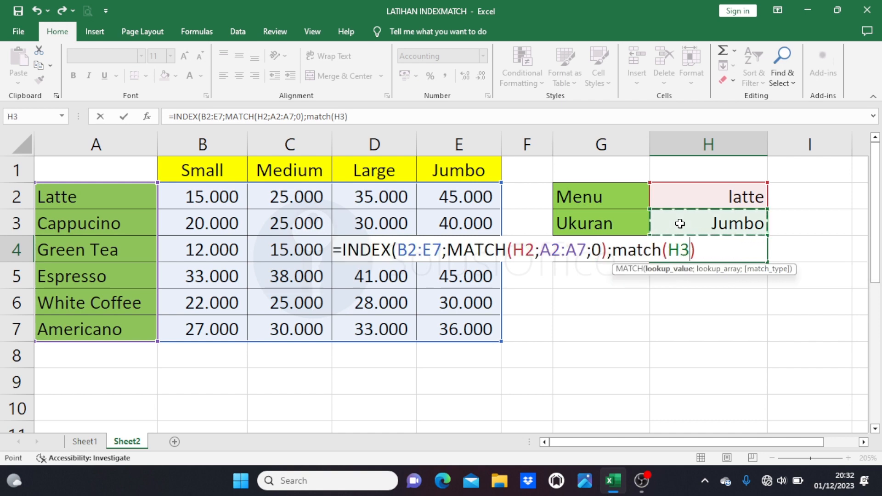
text(;)
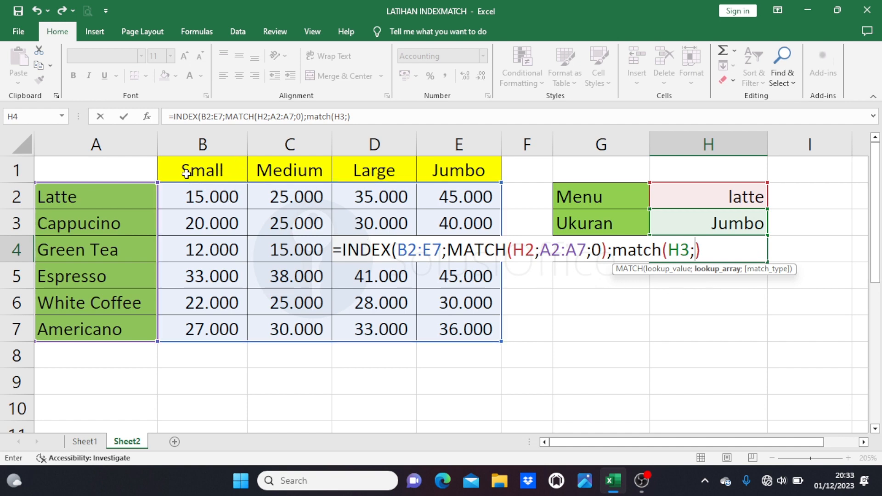
drag(187, 171, 433, 177)
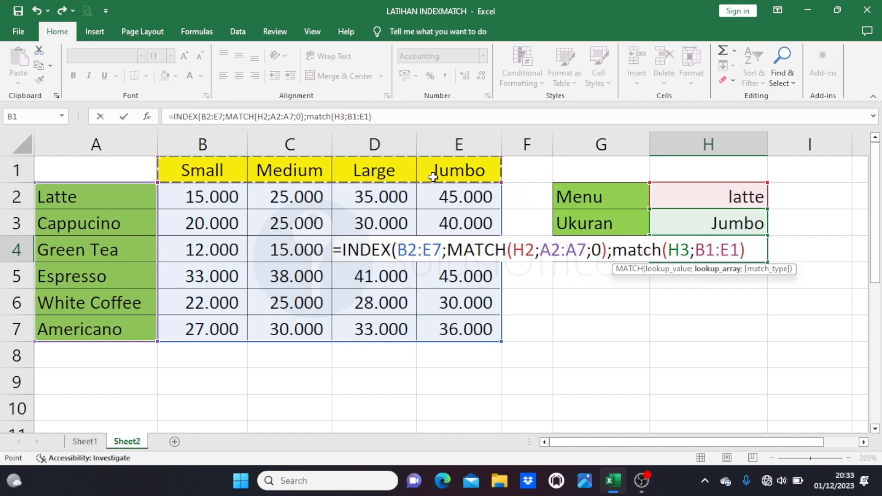
text(;0)
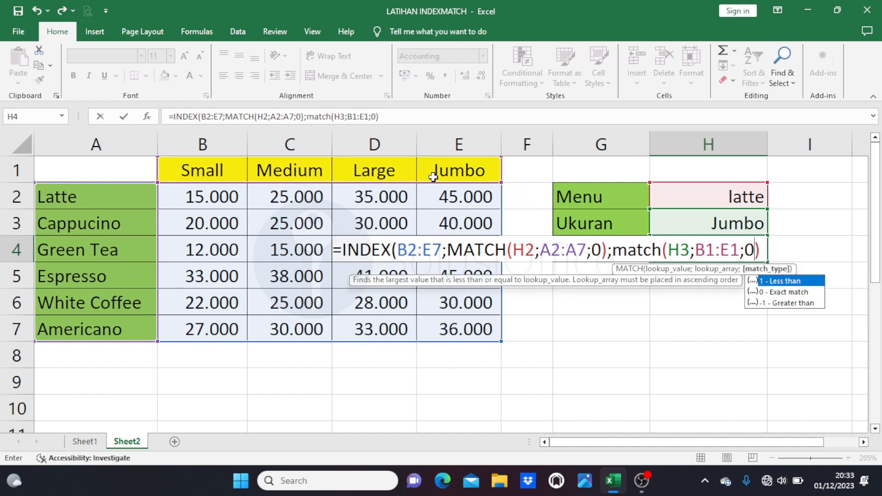
key(Return)
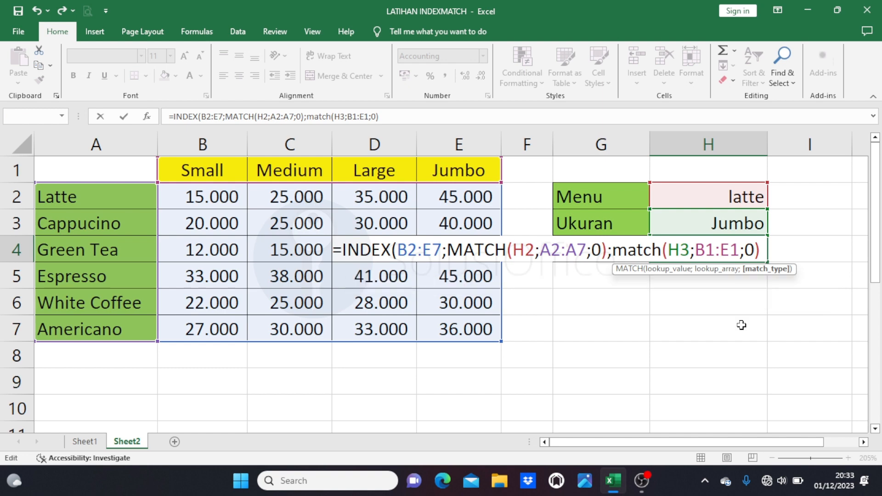
text()))
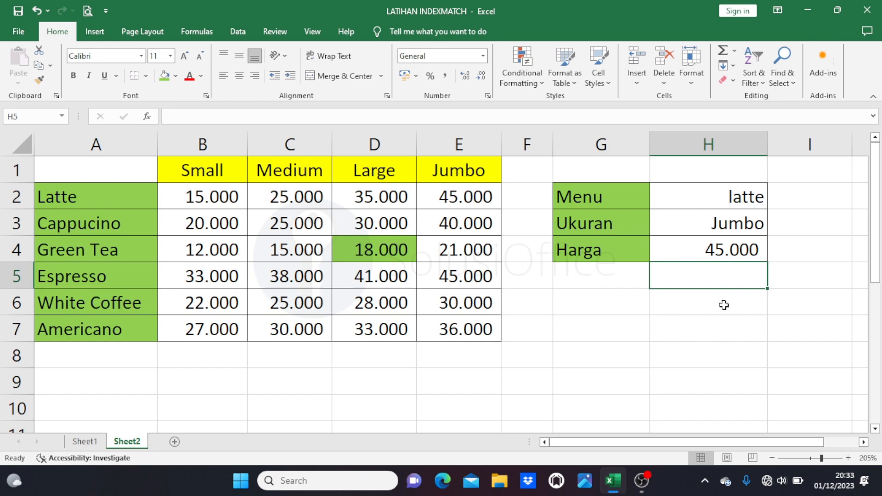
click(679, 260)
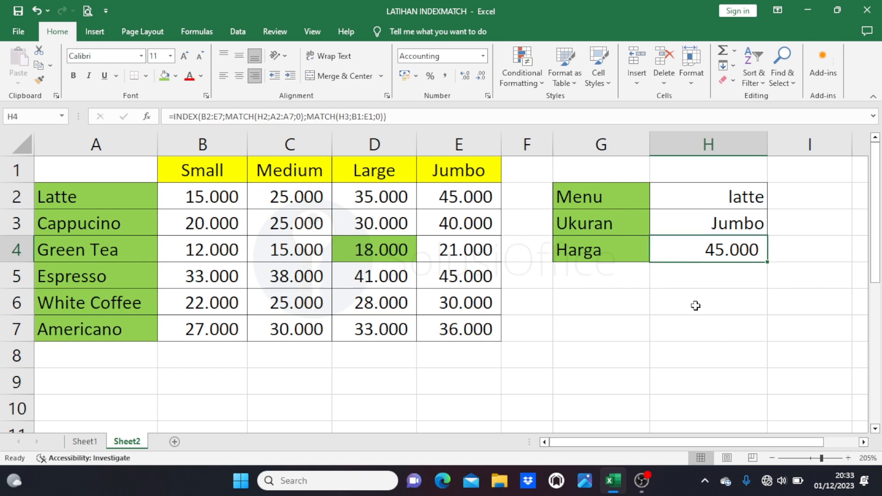
Step: Change the Menu entry in H2 to Cappucino and compare the Harga result with the Jumbo Cappucino price in the table
click(437, 201)
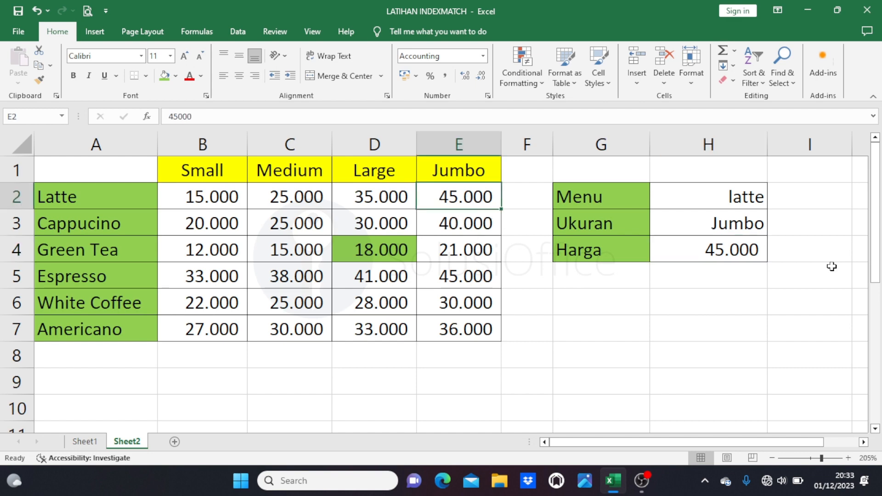
click(686, 196)
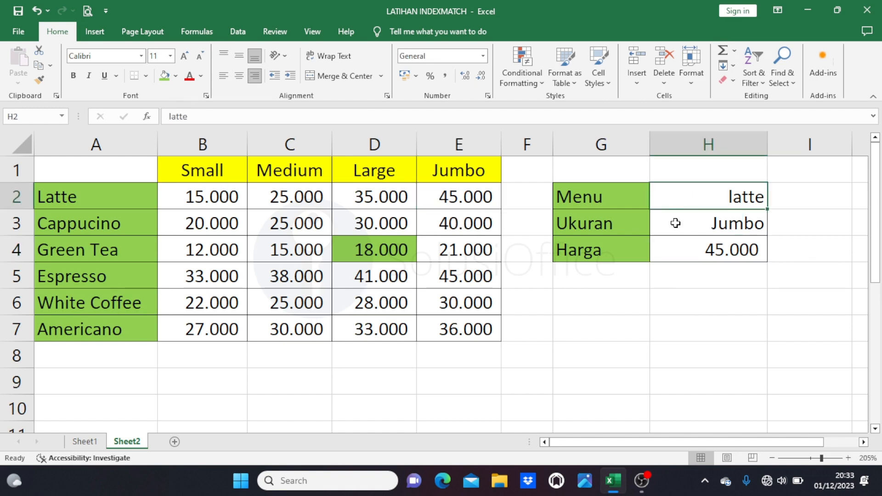
text(C)
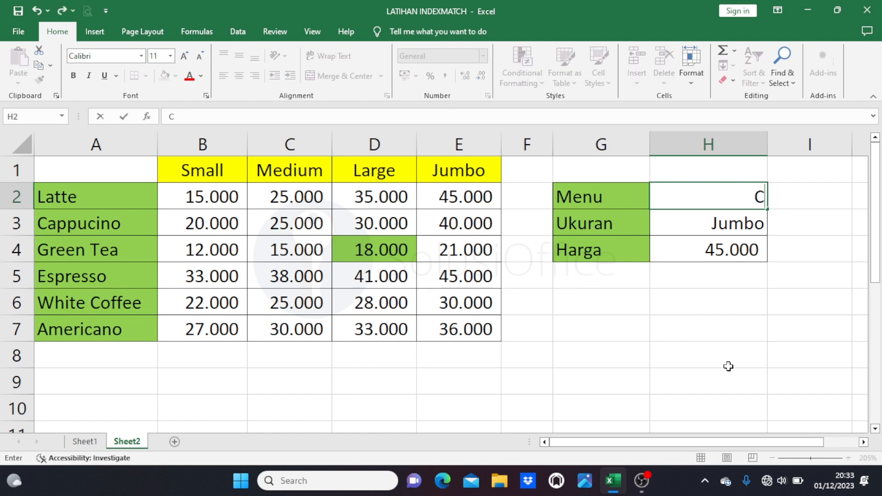
text(appucino)
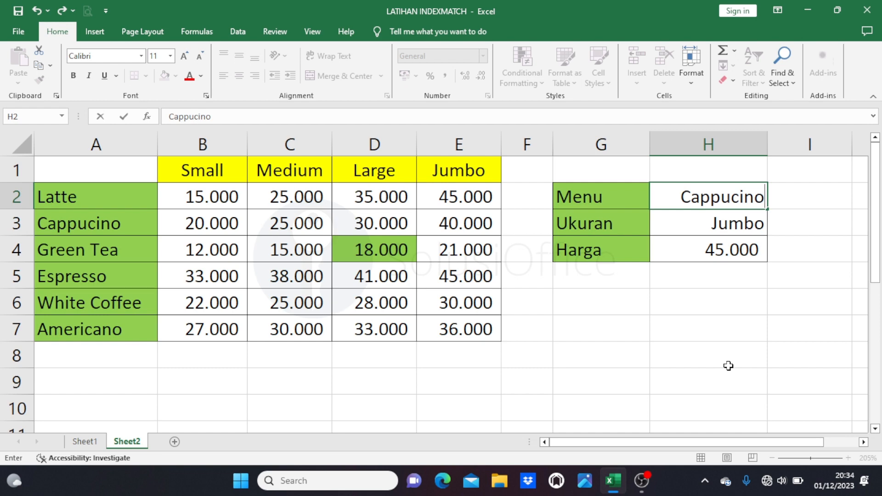
key(Return)
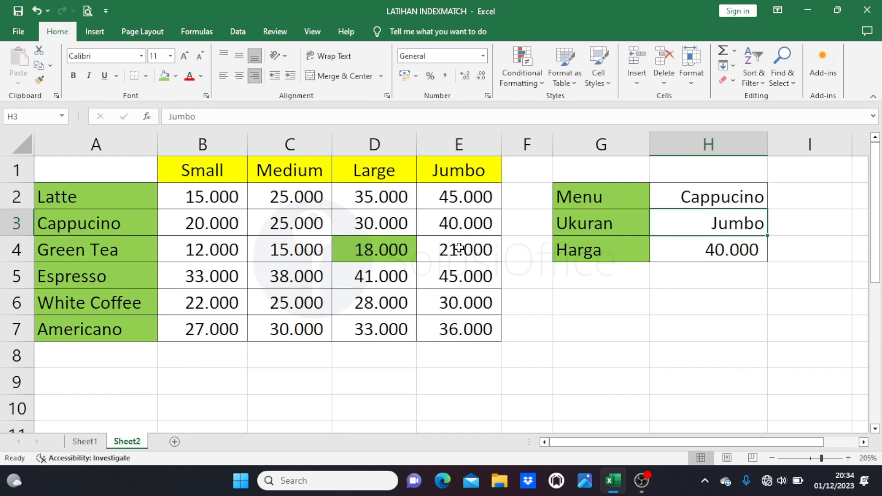
click(464, 227)
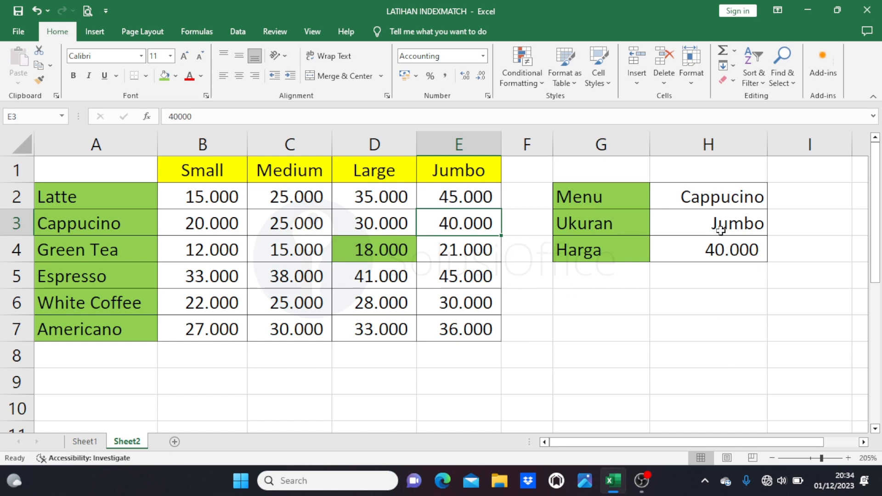
Step: Change the Ukuran entry in H3 to Small, keeping Cappucino as the menu
click(685, 230)
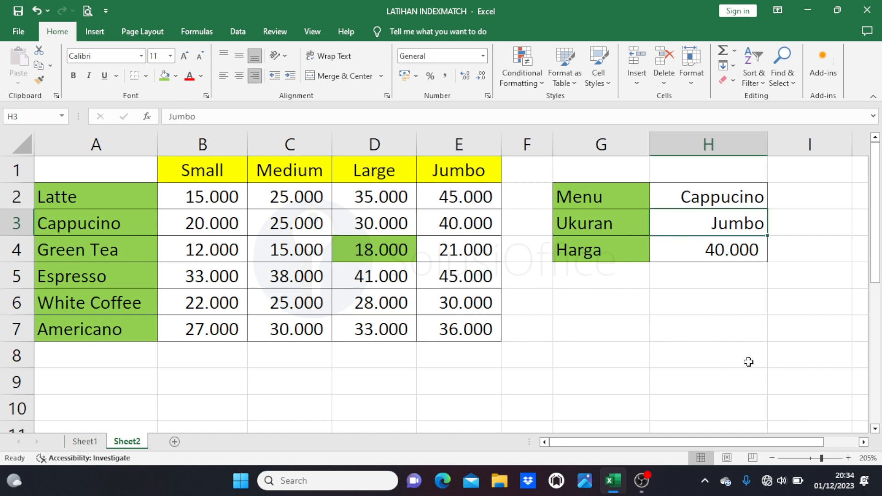
text(Smal)
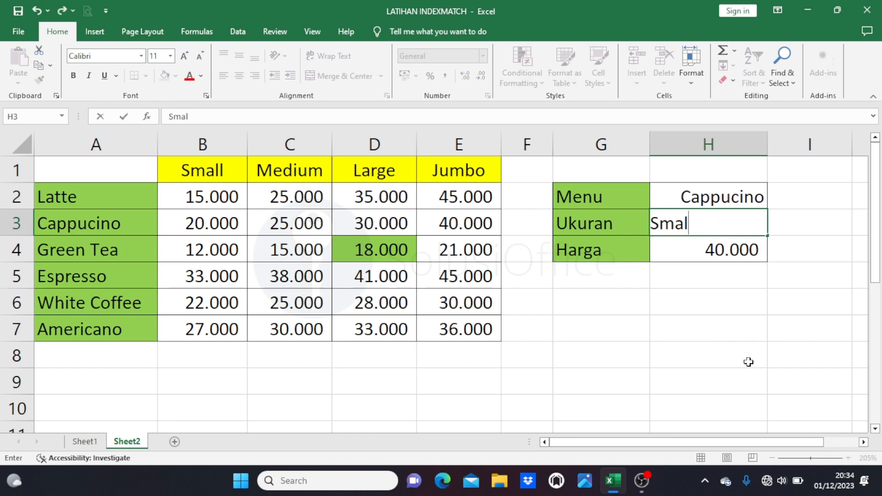
text(l)
key(Return)
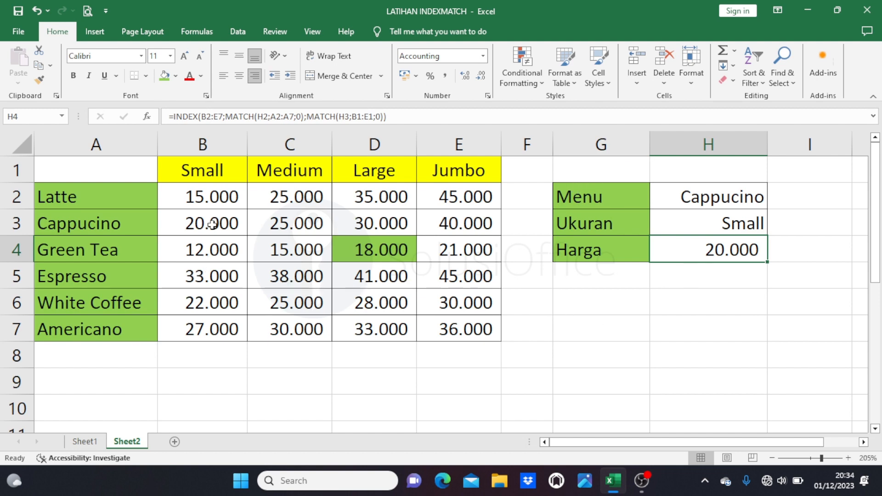
Step: Check the Harga result by tracing the Cappucino row and the Small column to their shared price cell B3
click(83, 217)
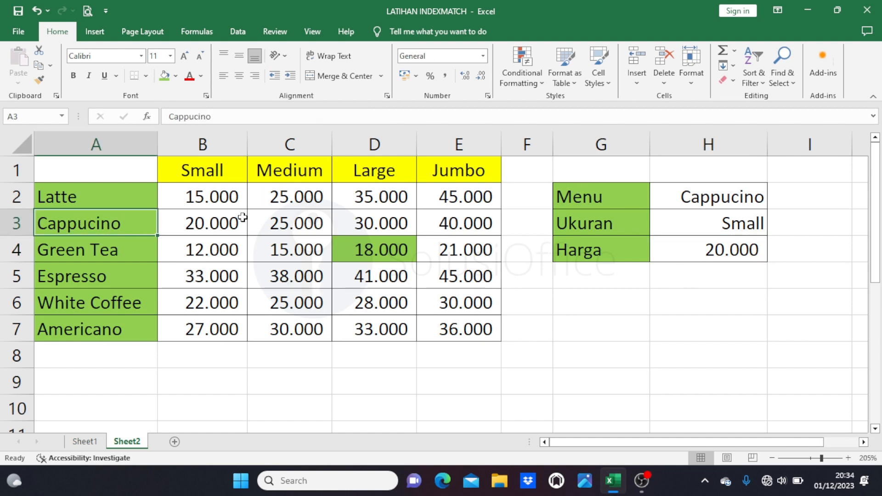
click(729, 224)
drag(121, 224, 186, 222)
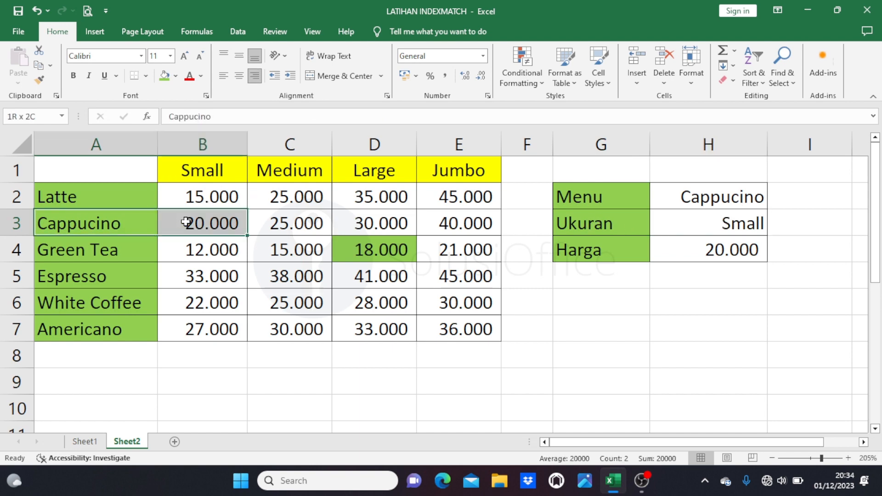
drag(210, 170, 206, 223)
click(206, 224)
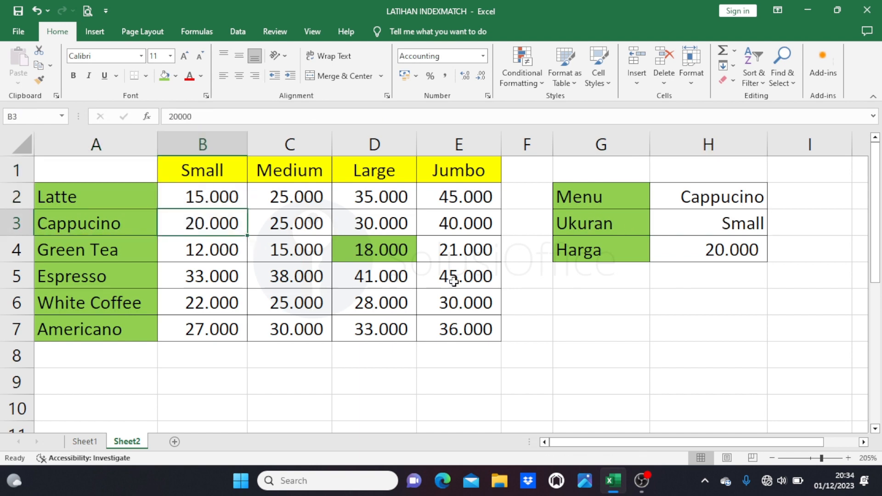
Step: Change the Menu entry in H2 to Americano and the Ukuran entry in H3 to Jumbo
click(706, 197)
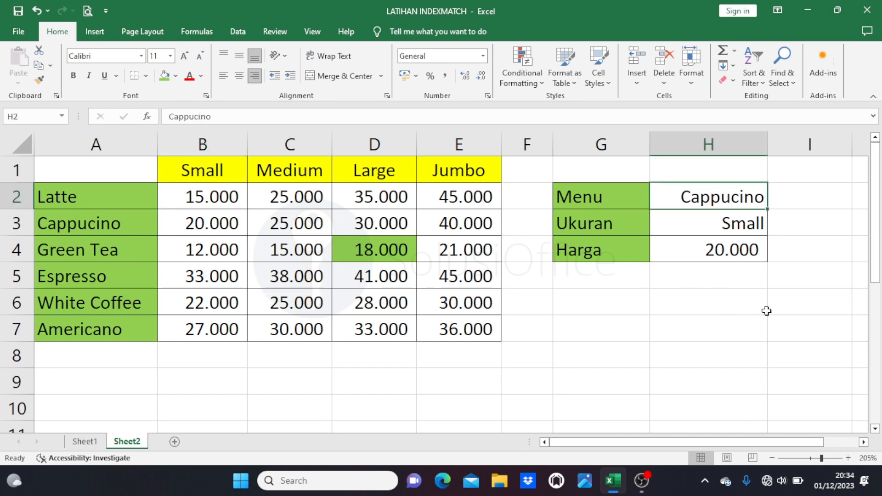
text(Am)
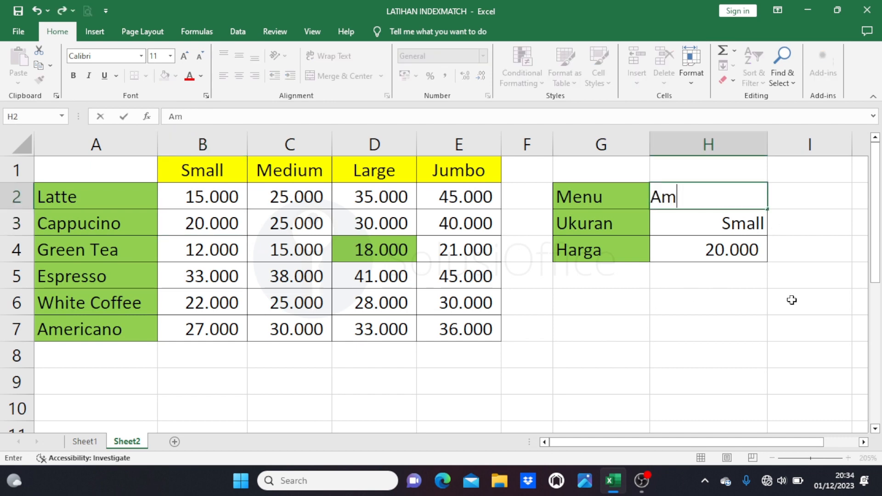
text(ericano)
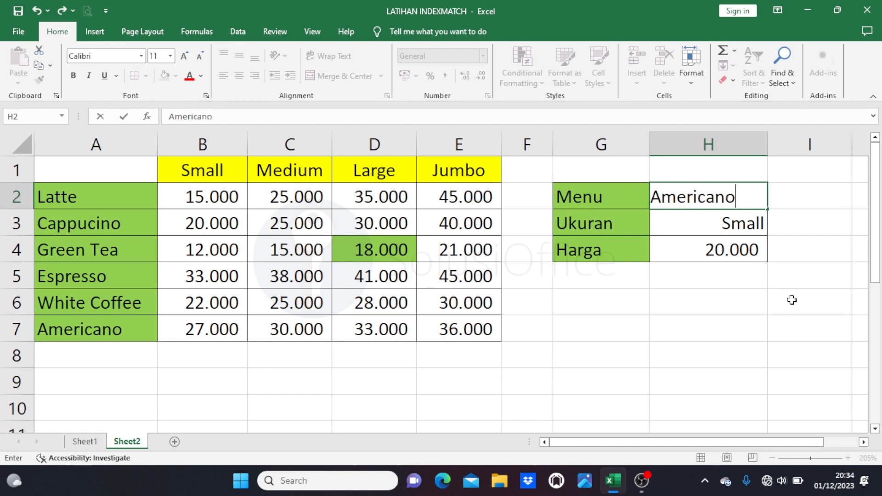
key(Return)
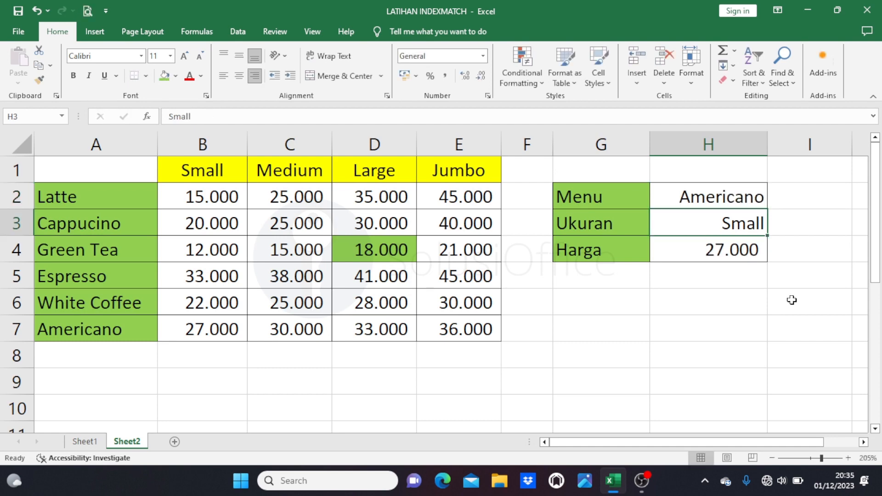
text(JU)
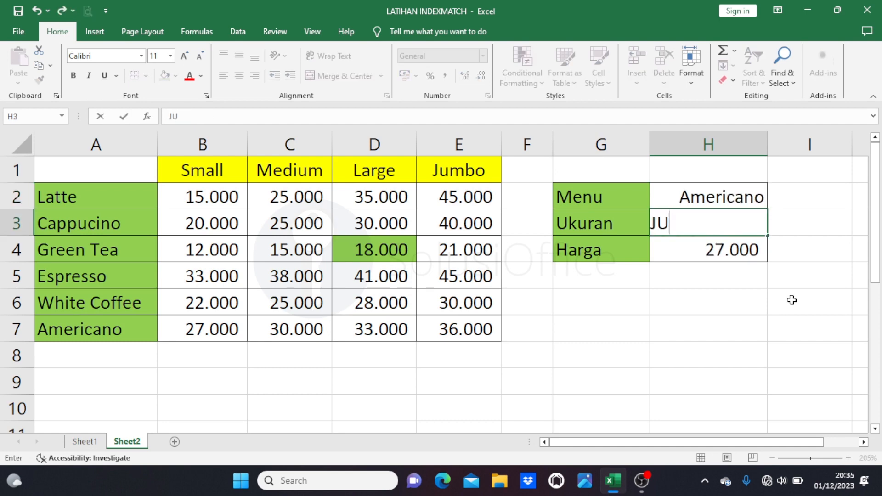
key(BackSpace)
text(umbo)
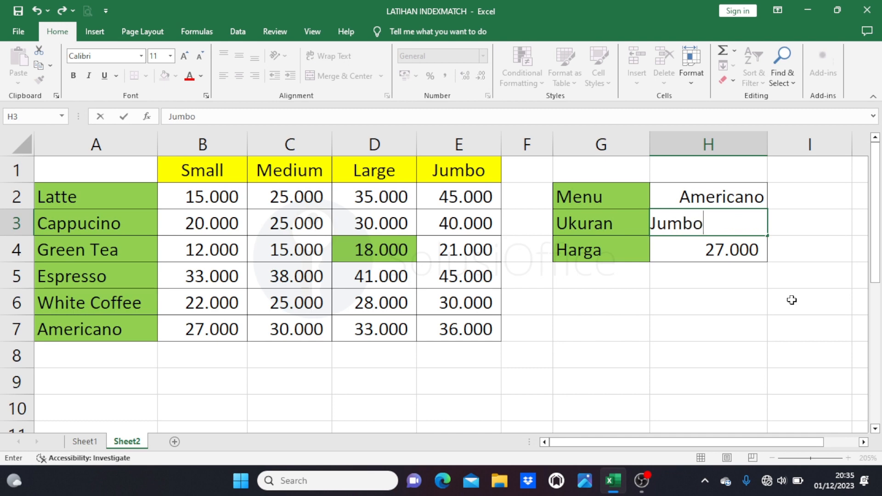
key(Return)
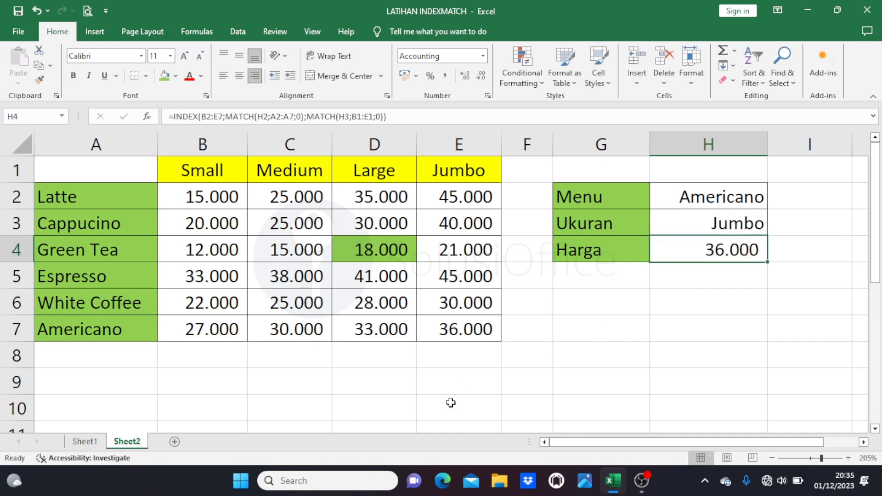
Step: Trace the Americano row and the Jumbo column to their shared price cell E7 and compare it with the Harga cell H4
click(118, 330)
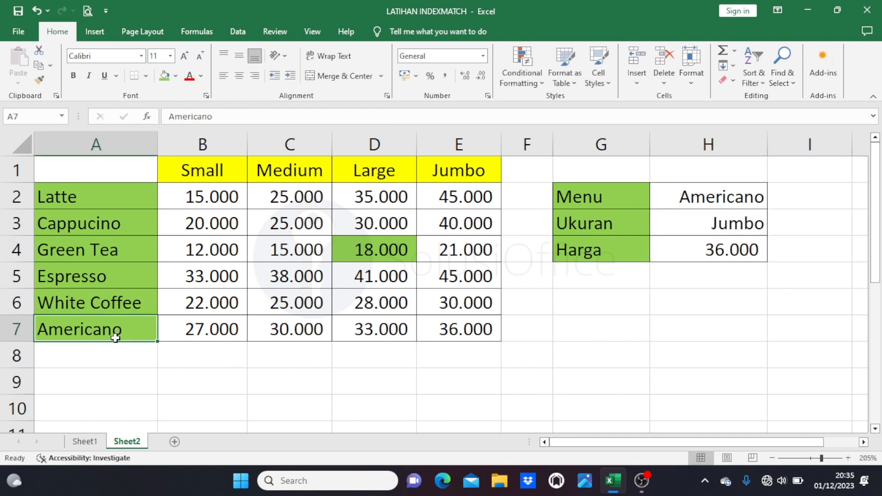
drag(475, 171, 464, 328)
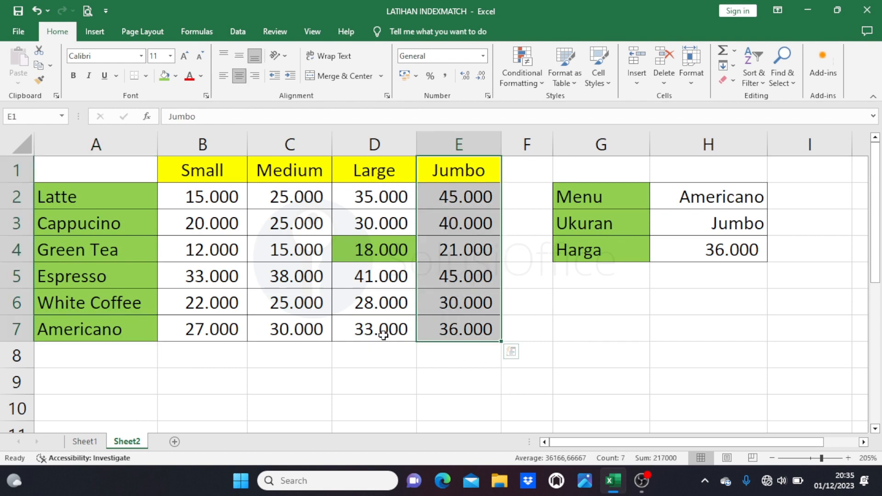
click(438, 333)
click(719, 254)
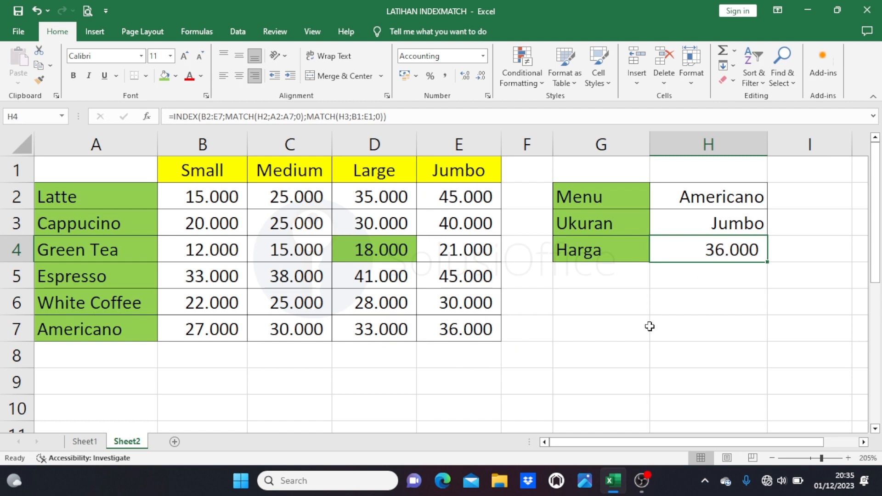